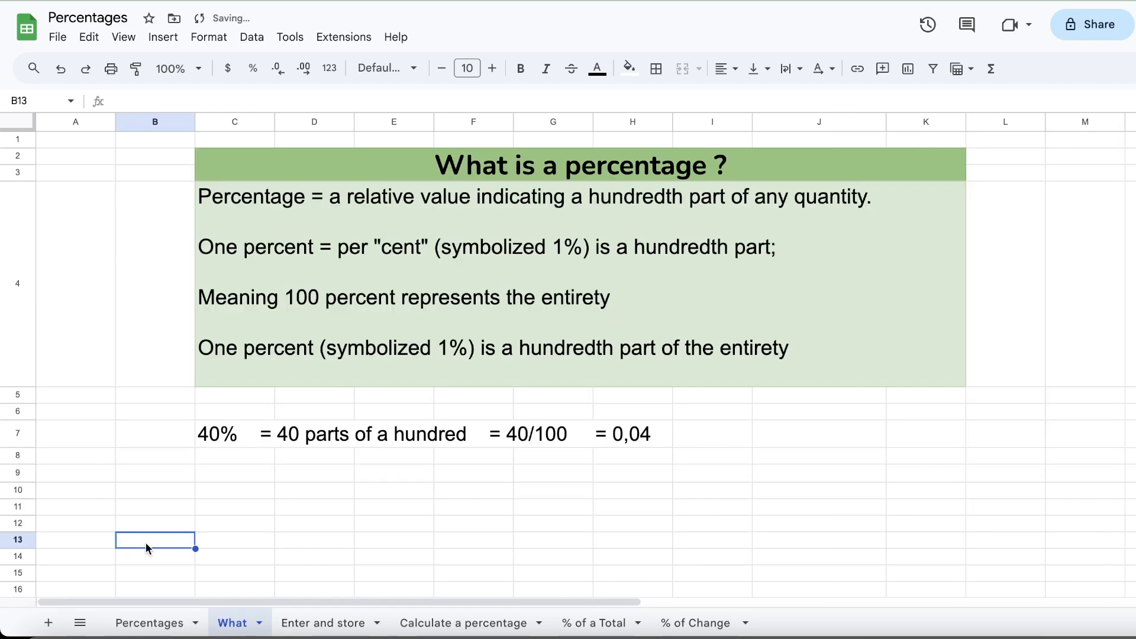
pyautogui.click(84, 136)
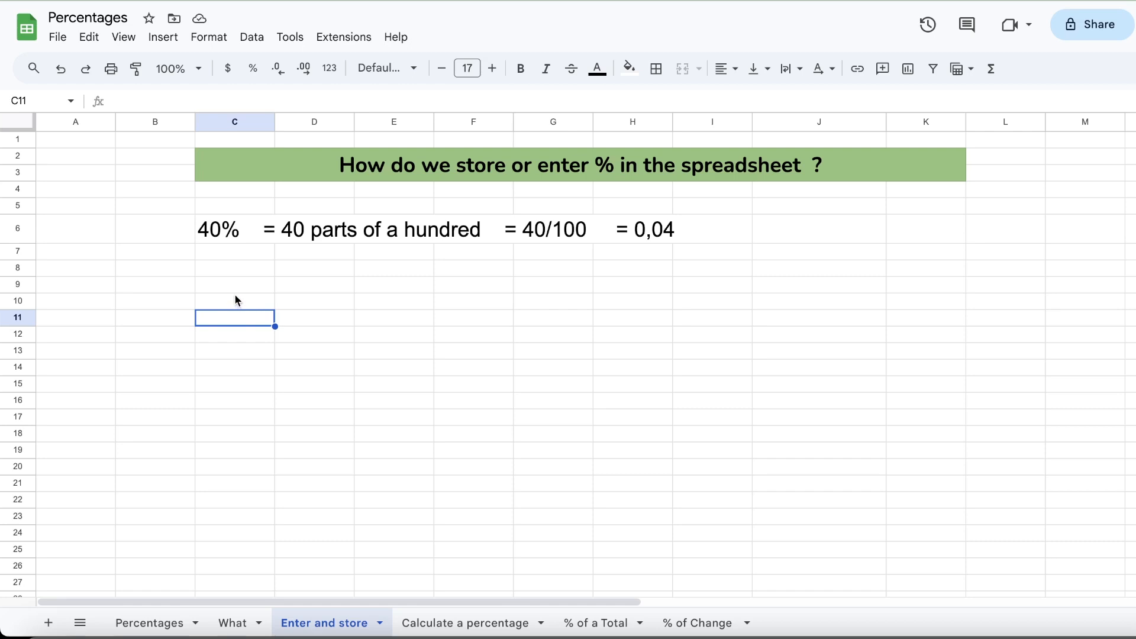
# - Enter 50% in cell C10 and 0.50 in cell C13 of the Enter and store sheet
pyautogui.click(233, 302)
pyautogui.write('50%')
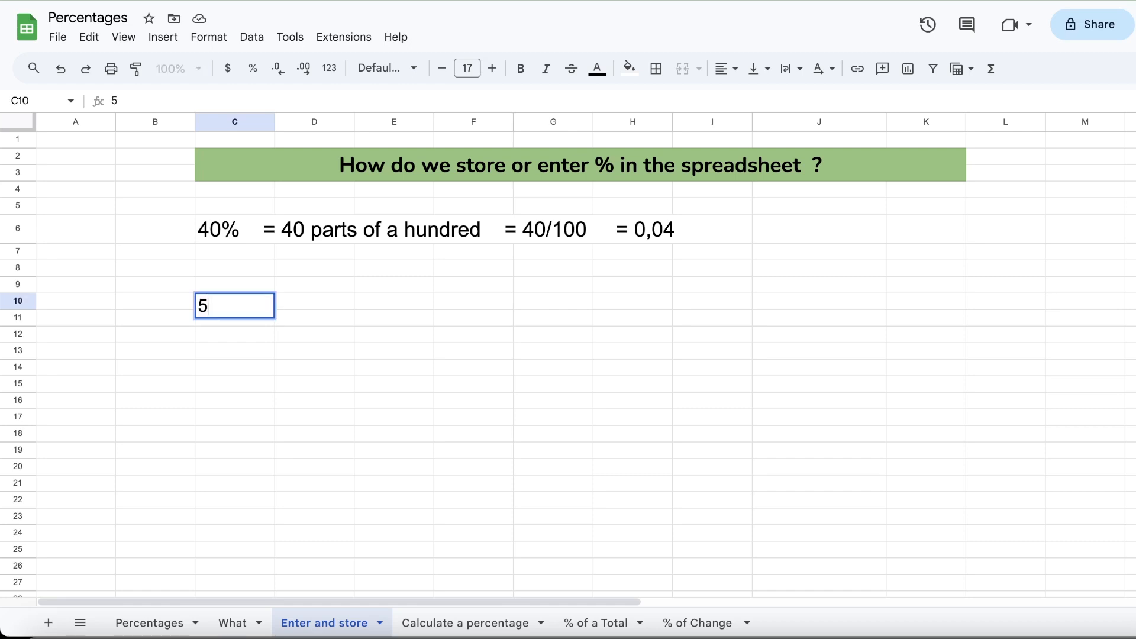
pyautogui.press('Return')
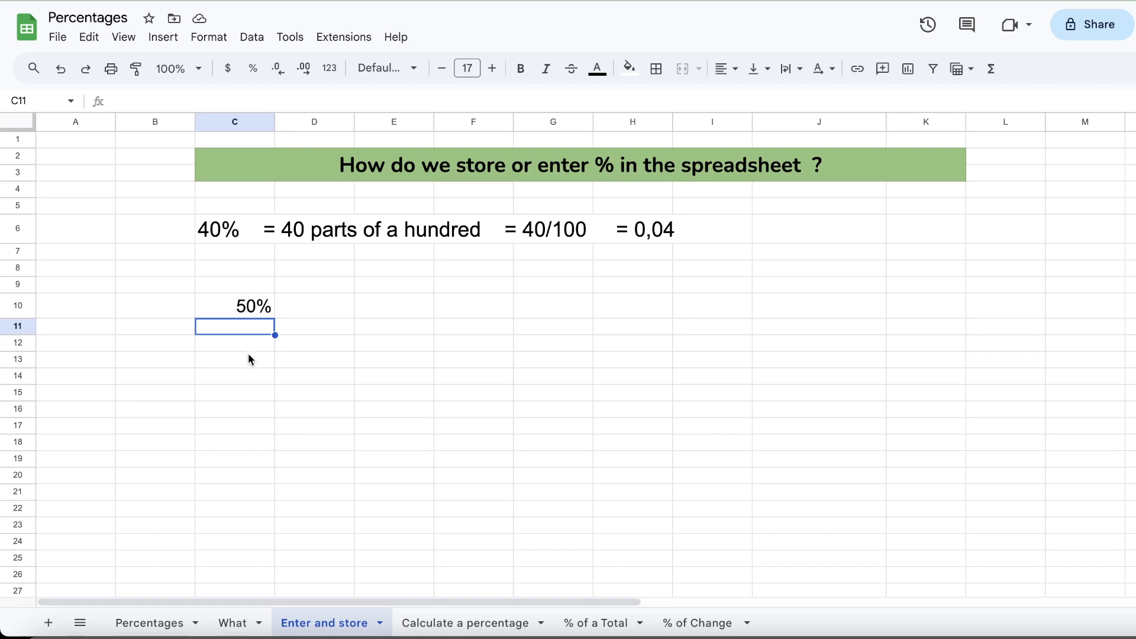
pyautogui.click(147, 368)
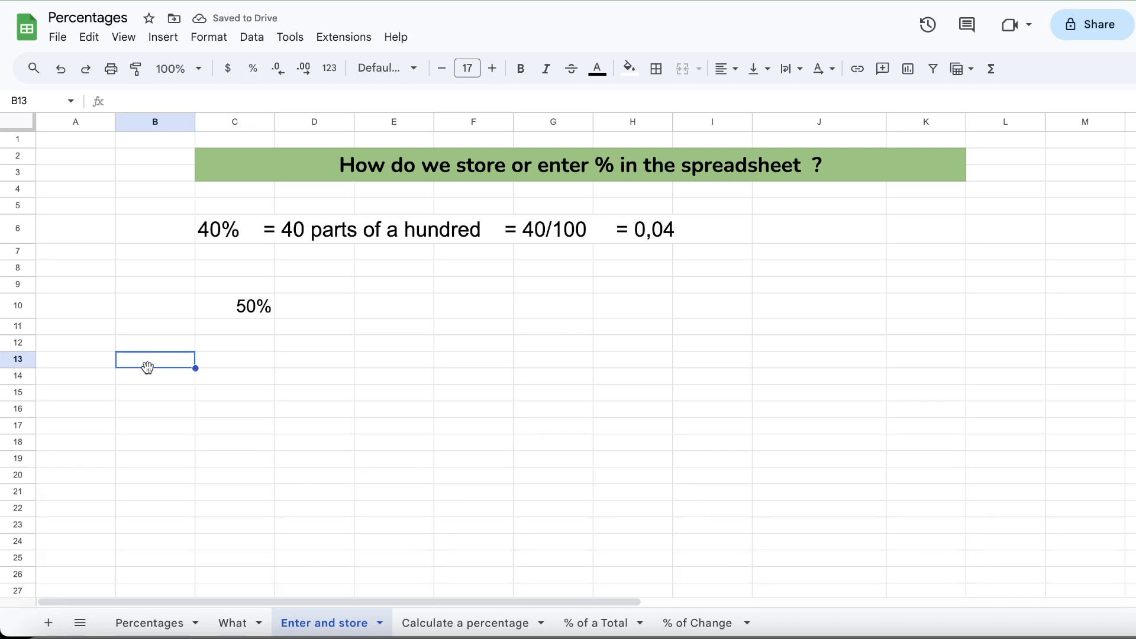
pyautogui.press('Right')
pyautogui.write('0.')
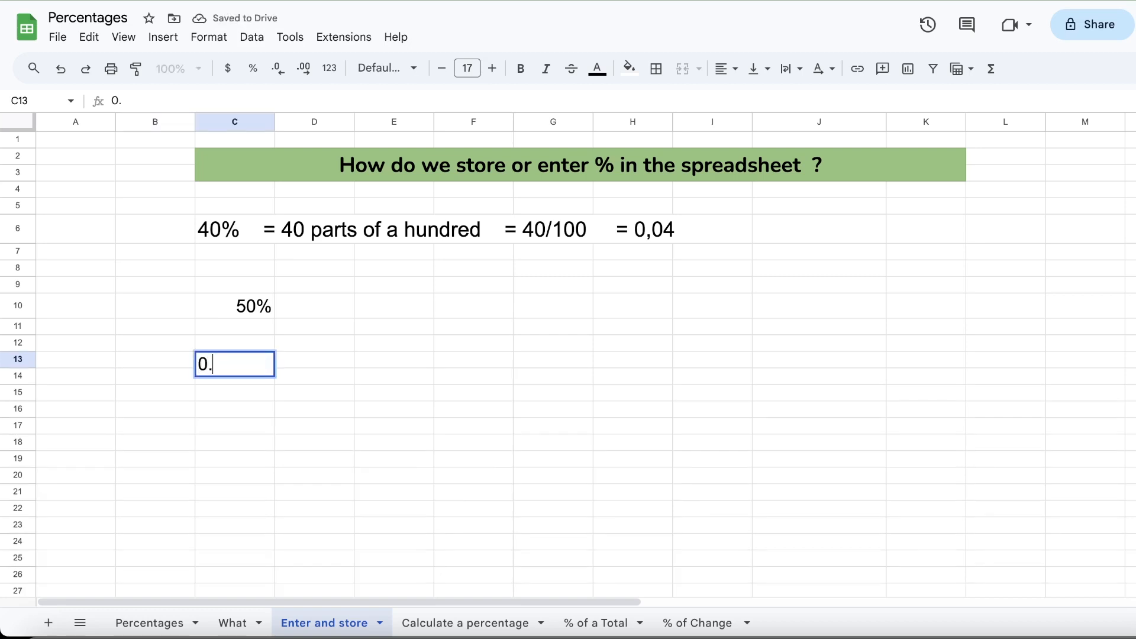
pyautogui.write('50')
pyautogui.click(242, 396)
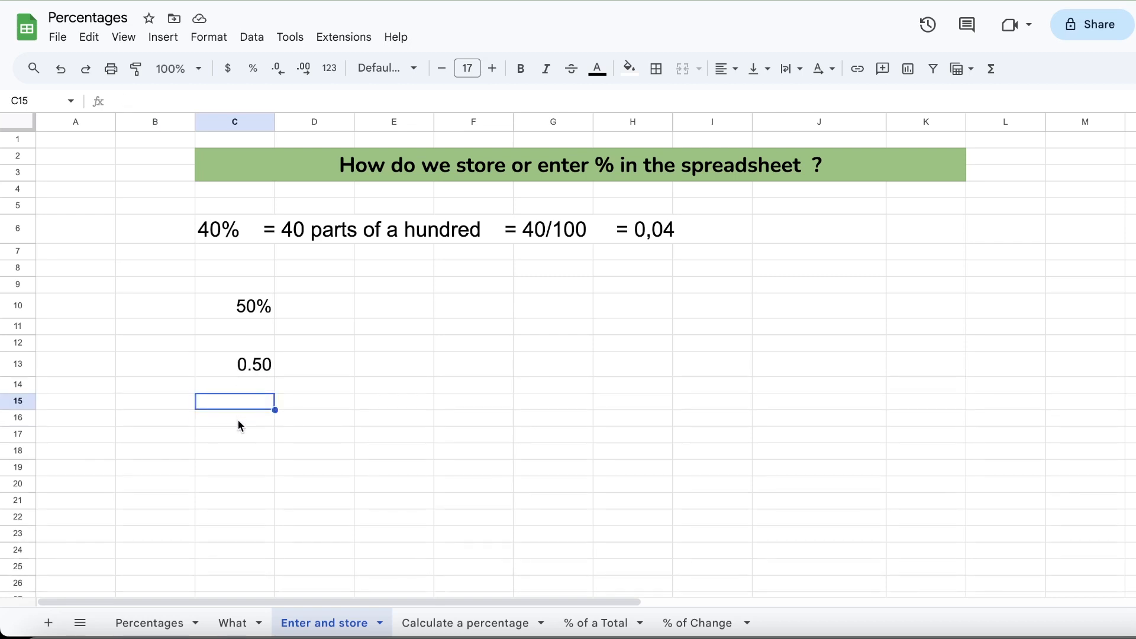
# - Enter the plain number 50 in cell C16
pyautogui.click(227, 424)
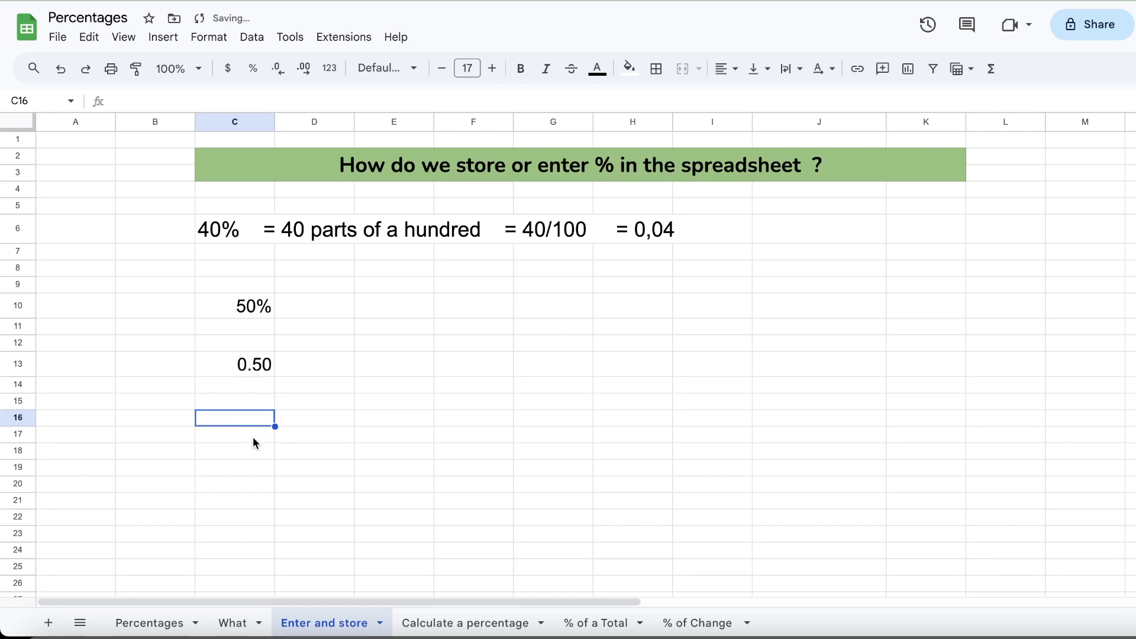
pyautogui.write('50')
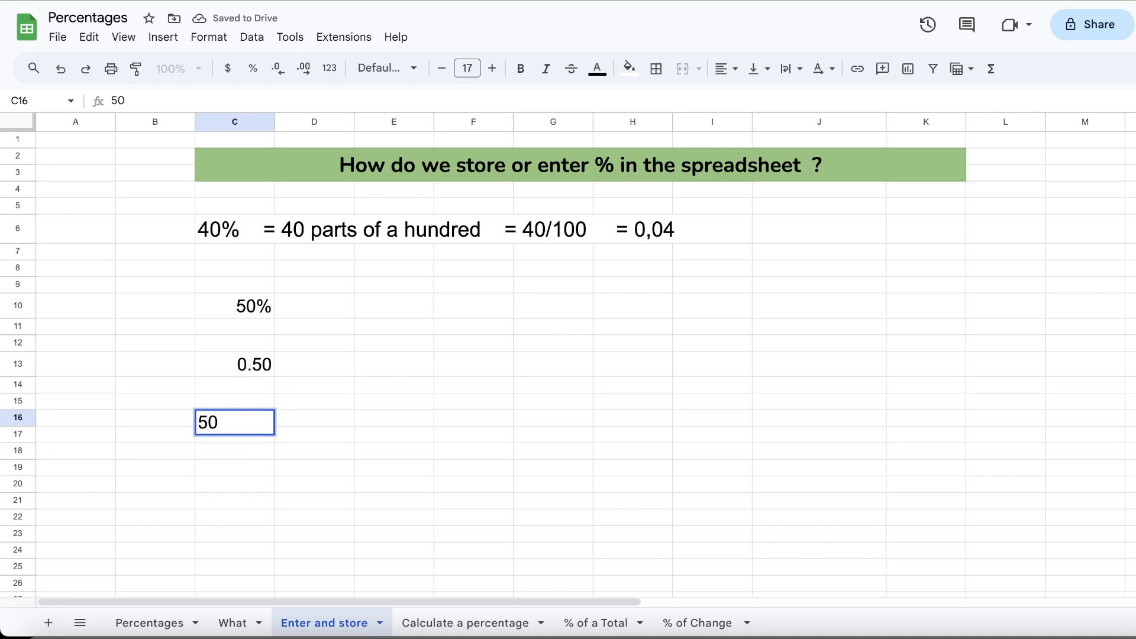
pyautogui.press('Return')
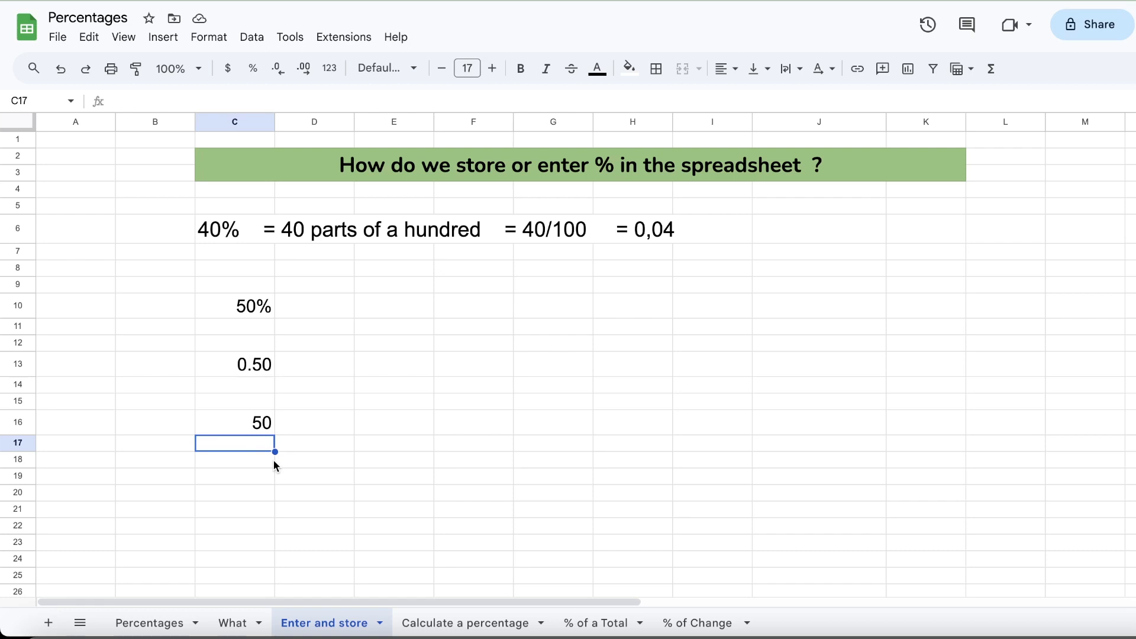
# - Format the decimal value in cell C13 as a percentage
pyautogui.click(243, 372)
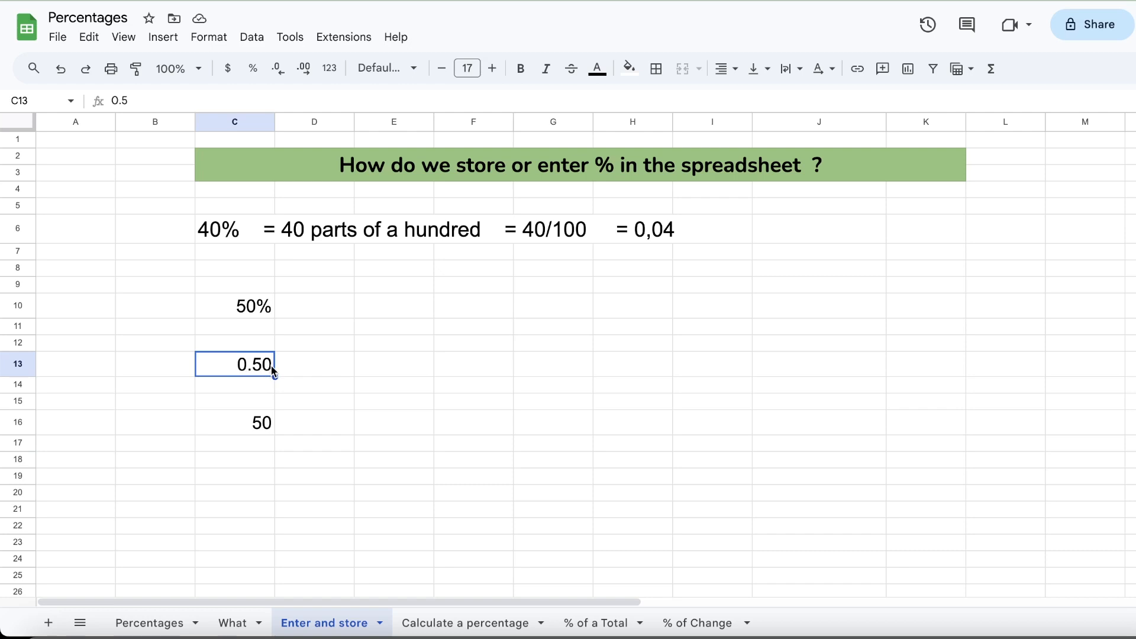
pyautogui.click(255, 427)
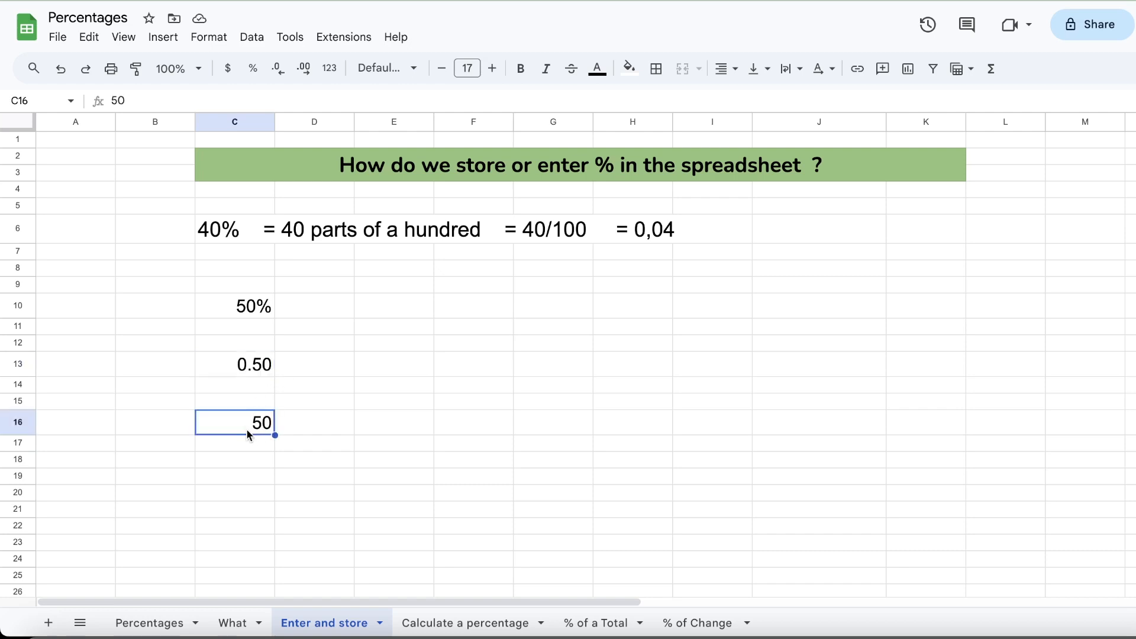
pyautogui.click(255, 369)
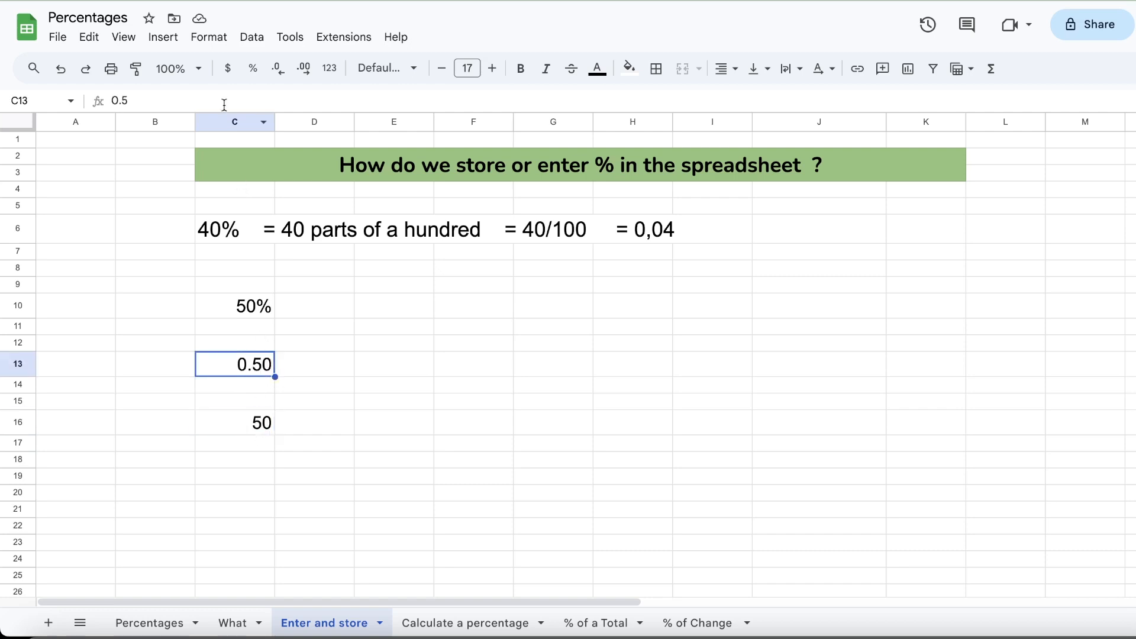
pyautogui.click(254, 69)
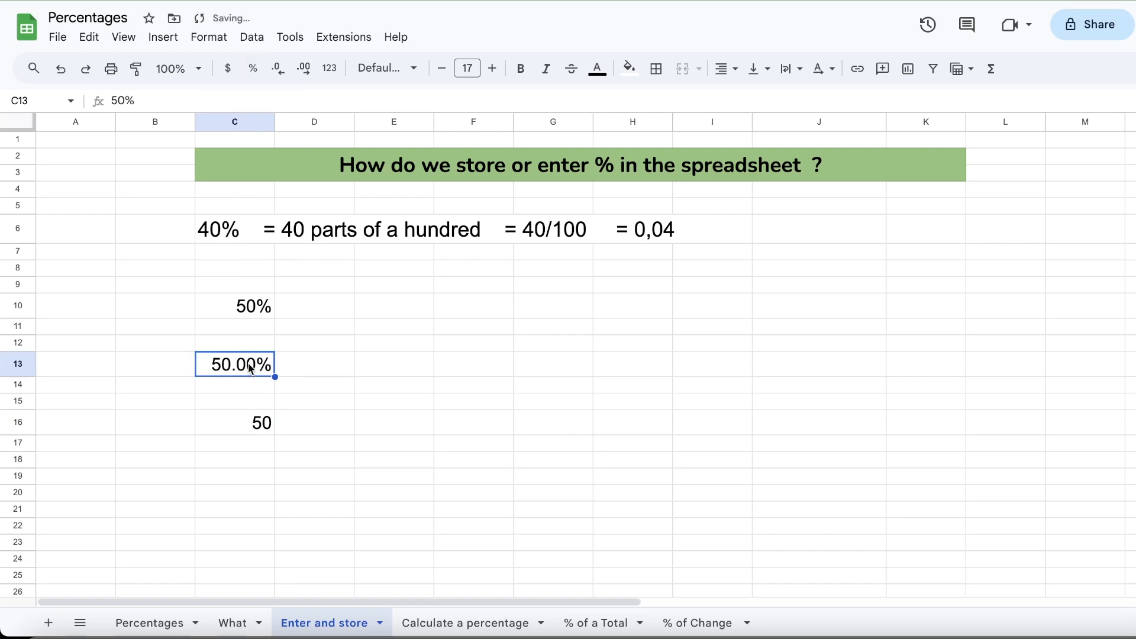
# - Format cell C16 as a percentage, and clear its content
pyautogui.click(259, 421)
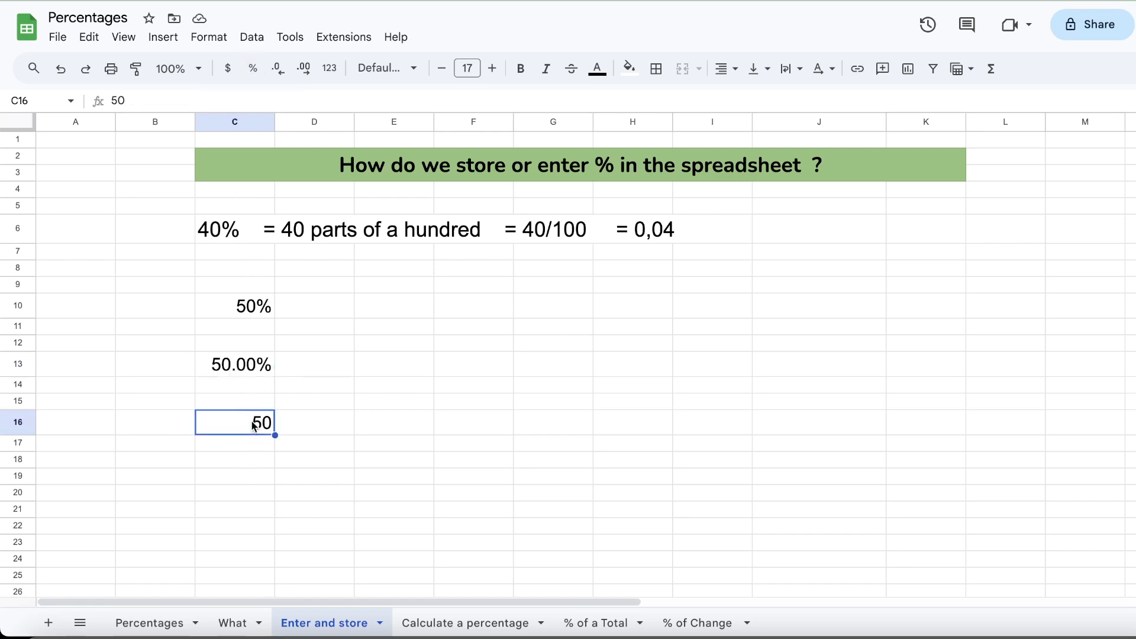
pyautogui.click(254, 70)
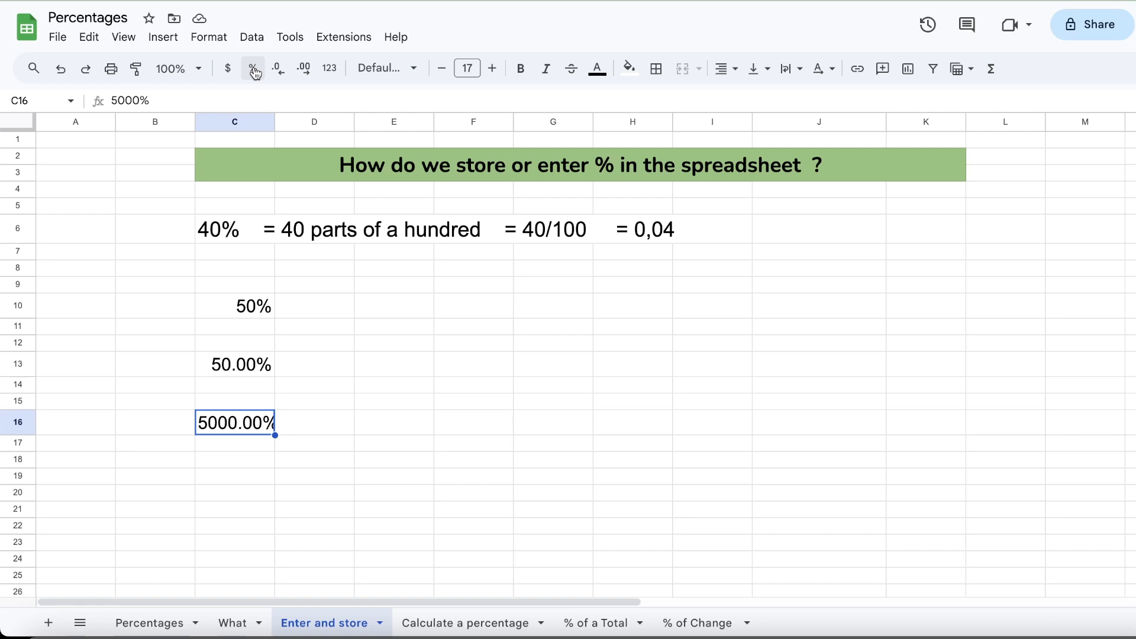
pyautogui.press('Delete')
# - Enter 0.5 in cell C18 and apply the Percent number format to it
pyautogui.click(253, 455)
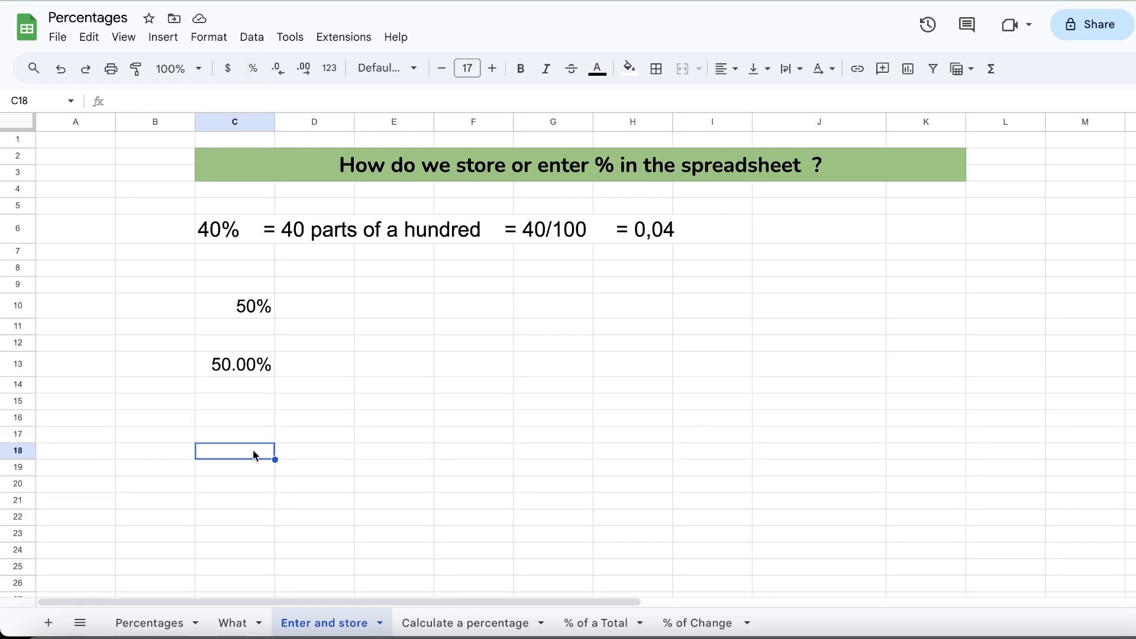
pyautogui.write('0.5')
pyautogui.press('Return')
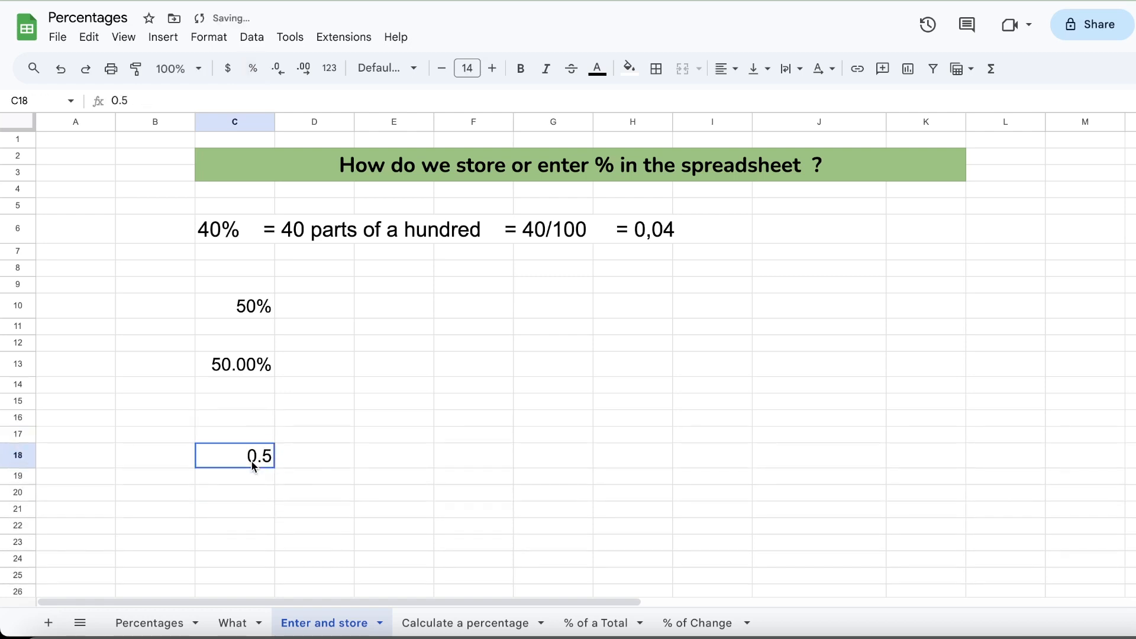
pyautogui.click(323, 70)
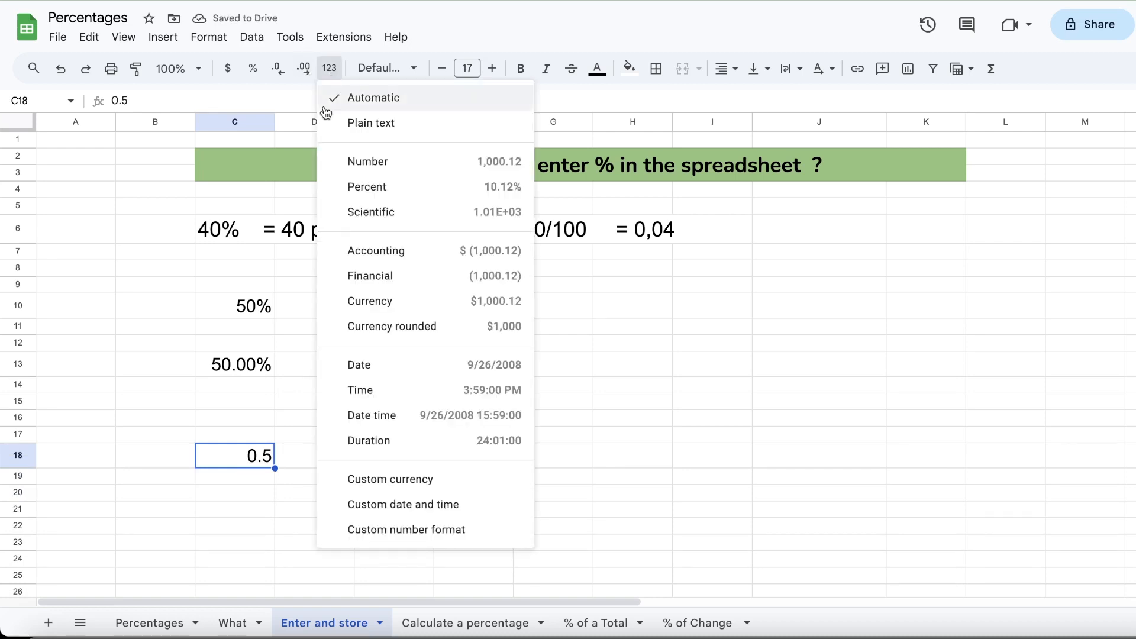
pyautogui.click(377, 187)
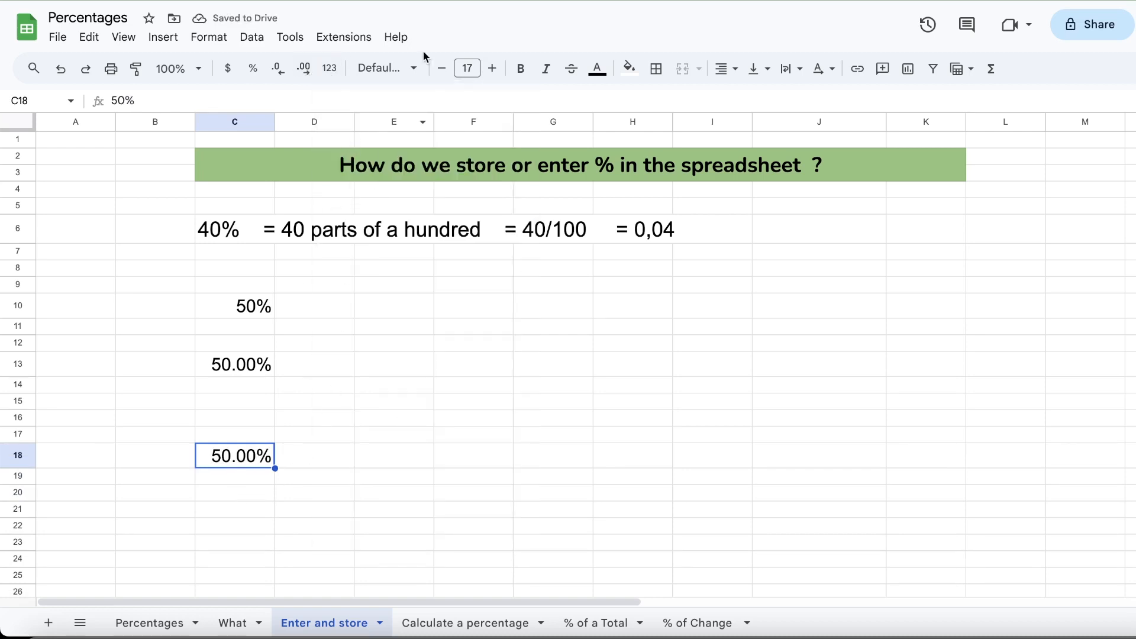
# - Switch the percentages in cells C18 and C10 to the Number format
pyautogui.click(330, 68)
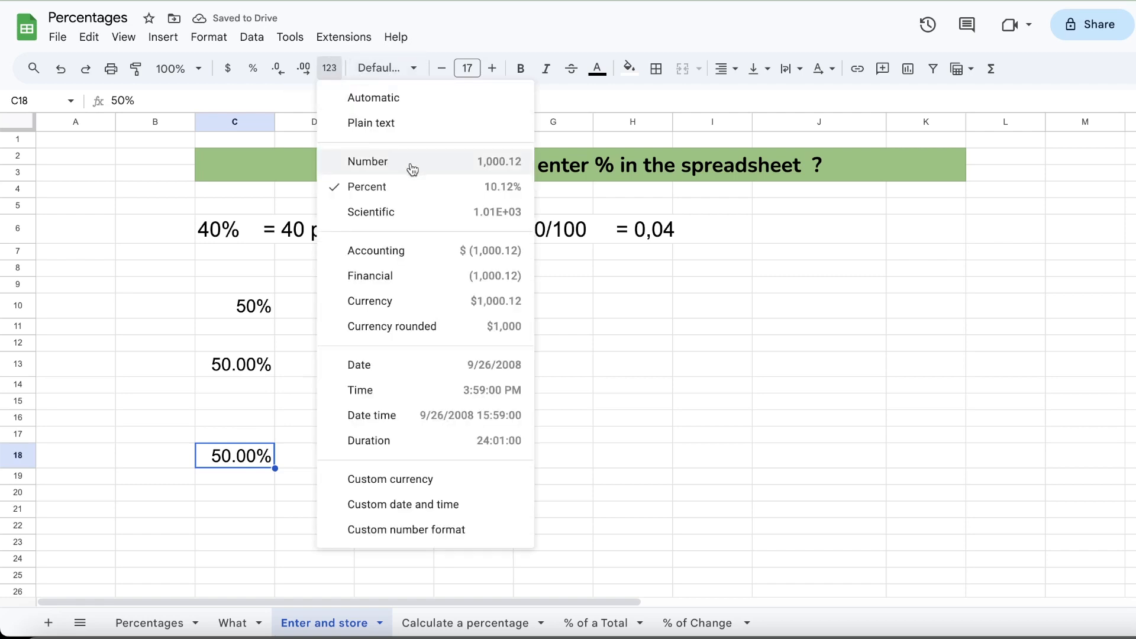
pyautogui.click(382, 160)
pyautogui.click(372, 477)
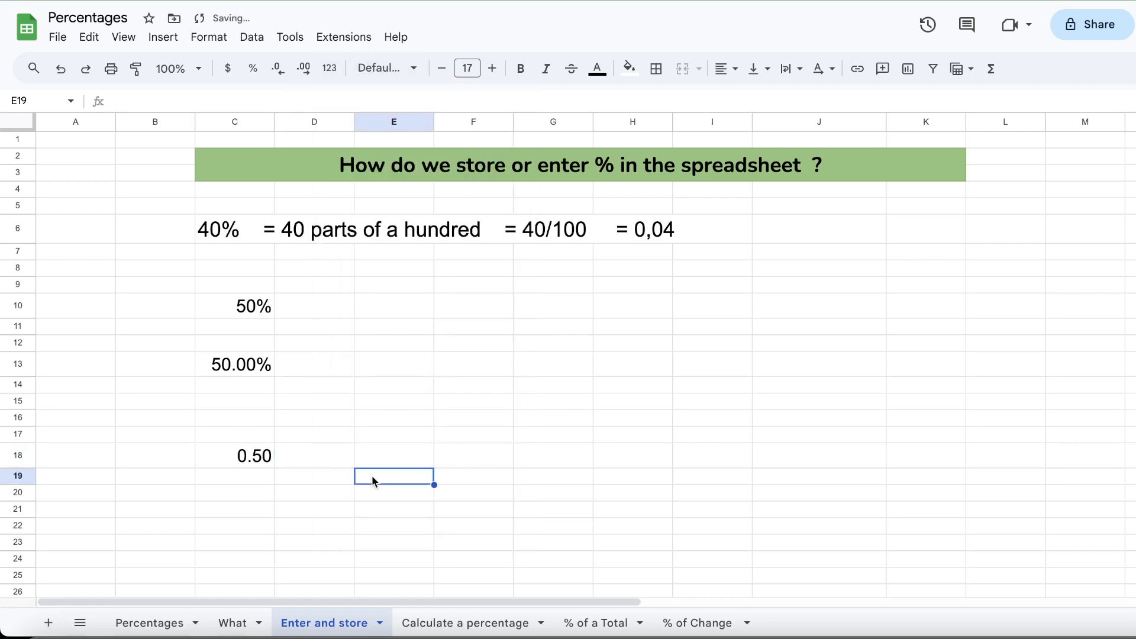
pyautogui.click(250, 304)
pyautogui.click(329, 70)
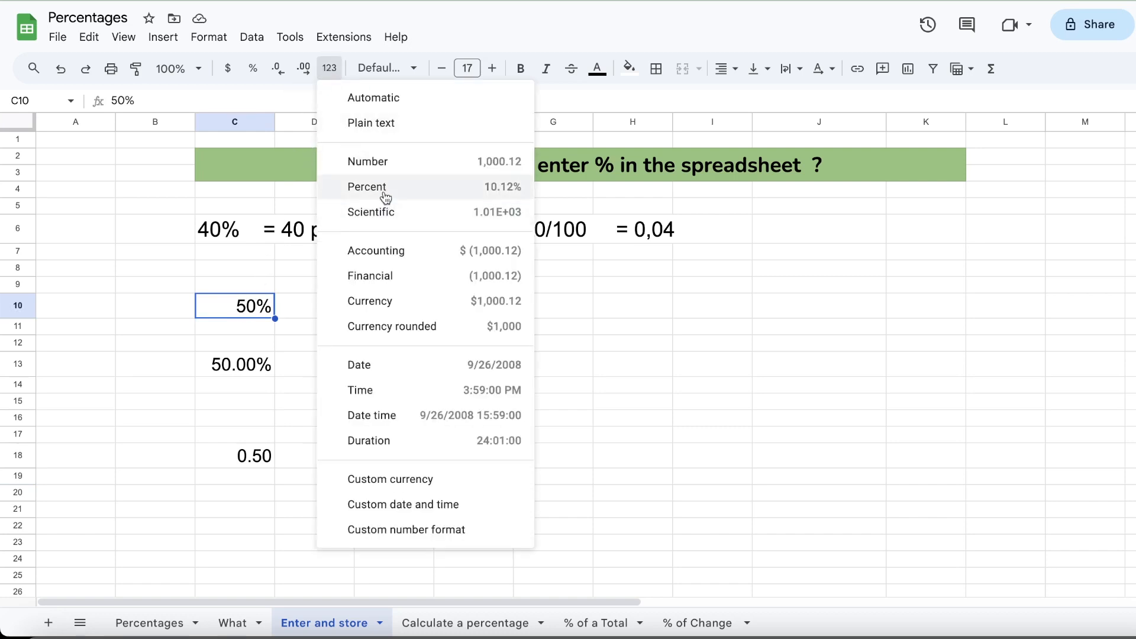
pyautogui.click(386, 161)
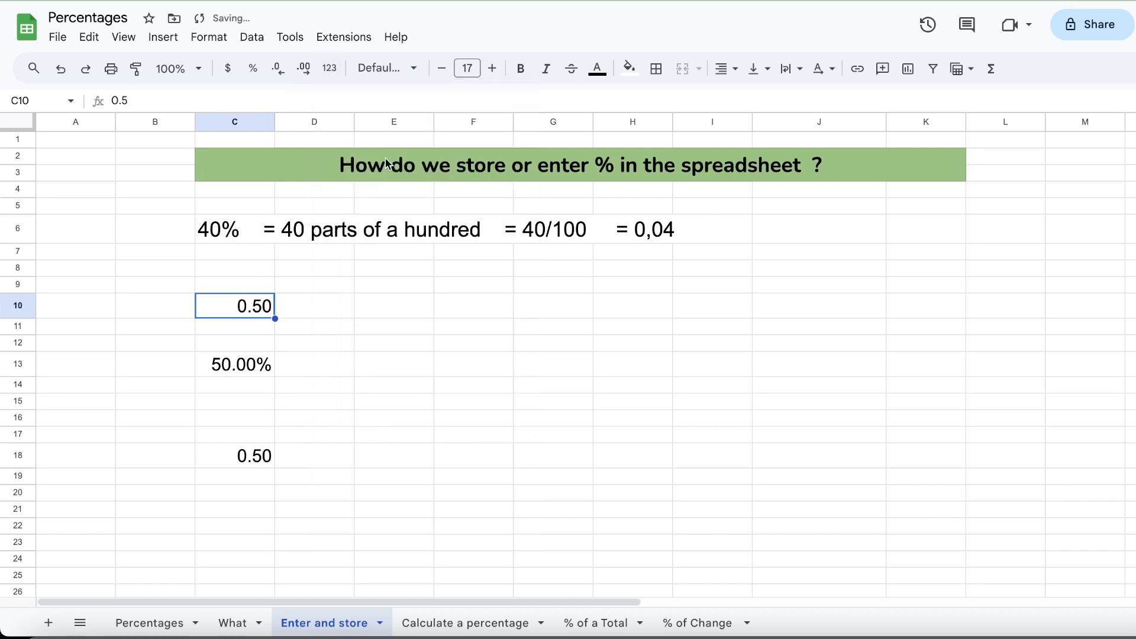
pyautogui.click(341, 401)
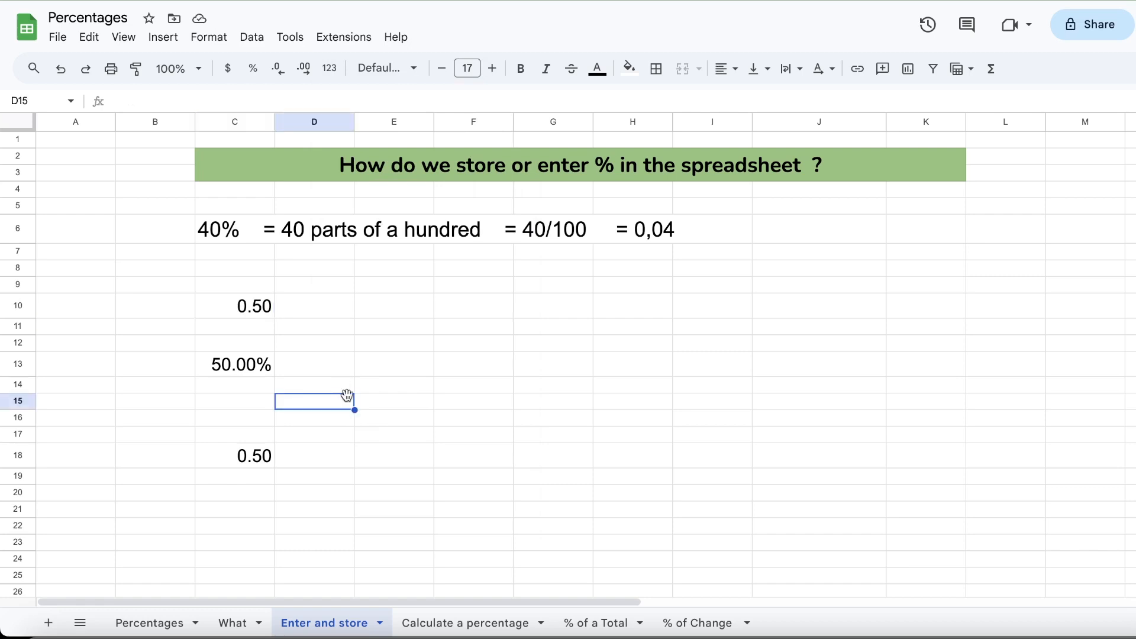
# - On the Calculate a percentage sheet, calculate the interest in cell D9 with the formula =D5*D7
pyautogui.click(438, 625)
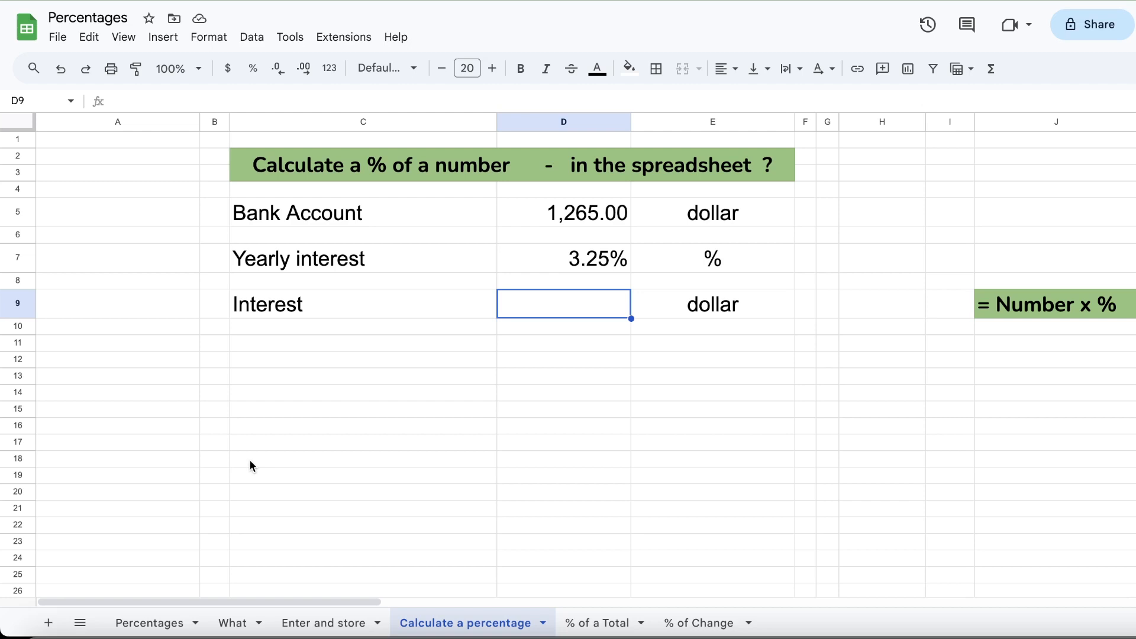
pyautogui.click(388, 394)
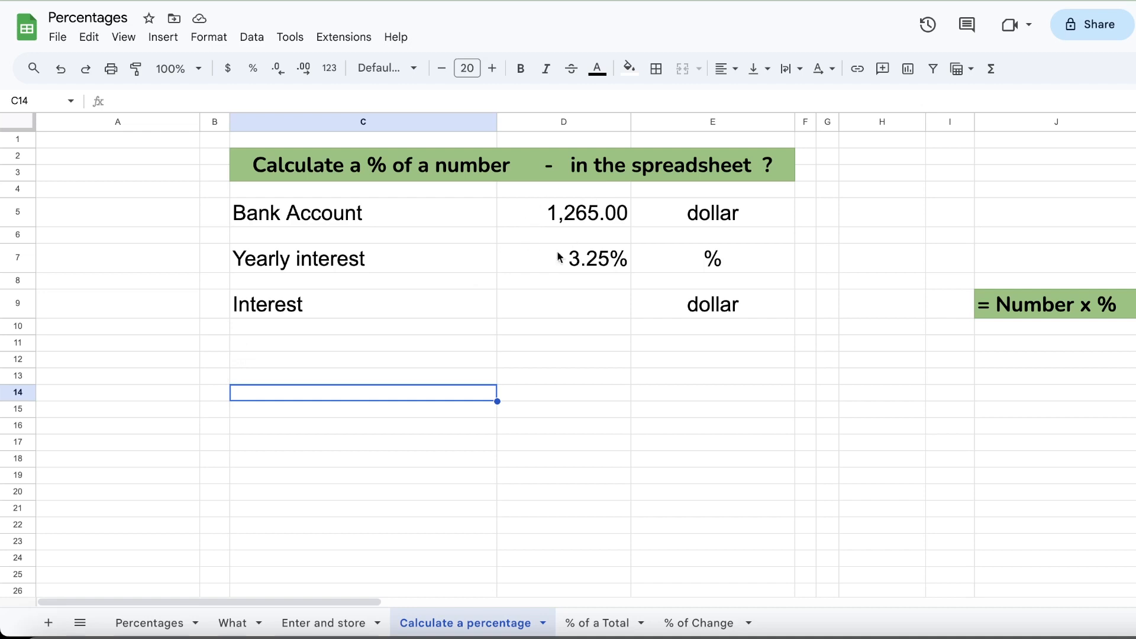
pyautogui.click(534, 309)
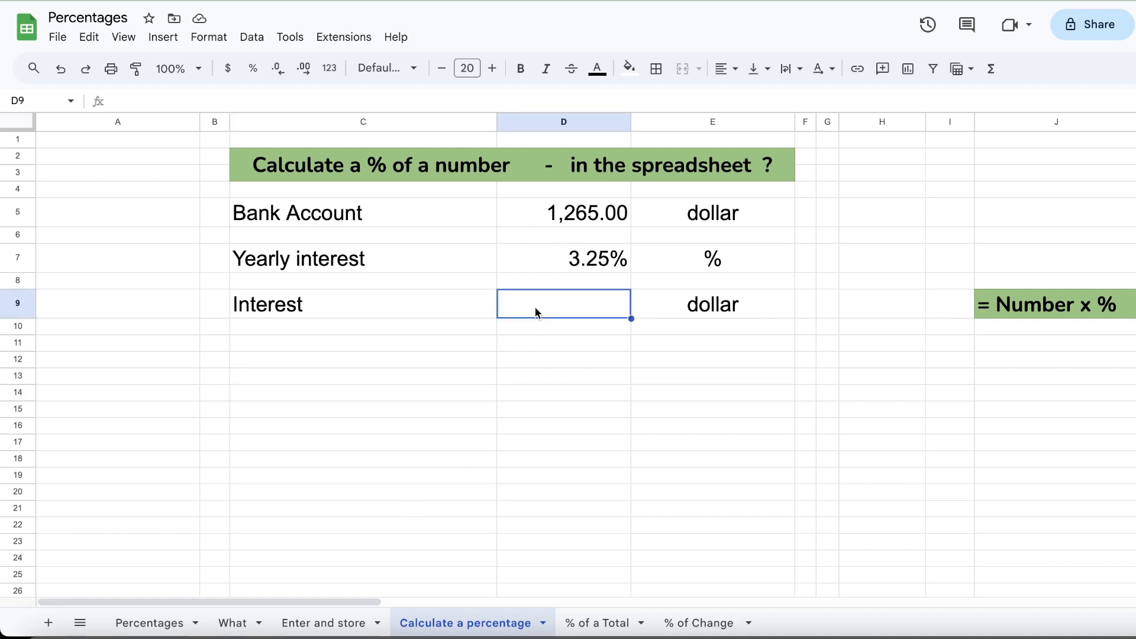
pyautogui.write('=')
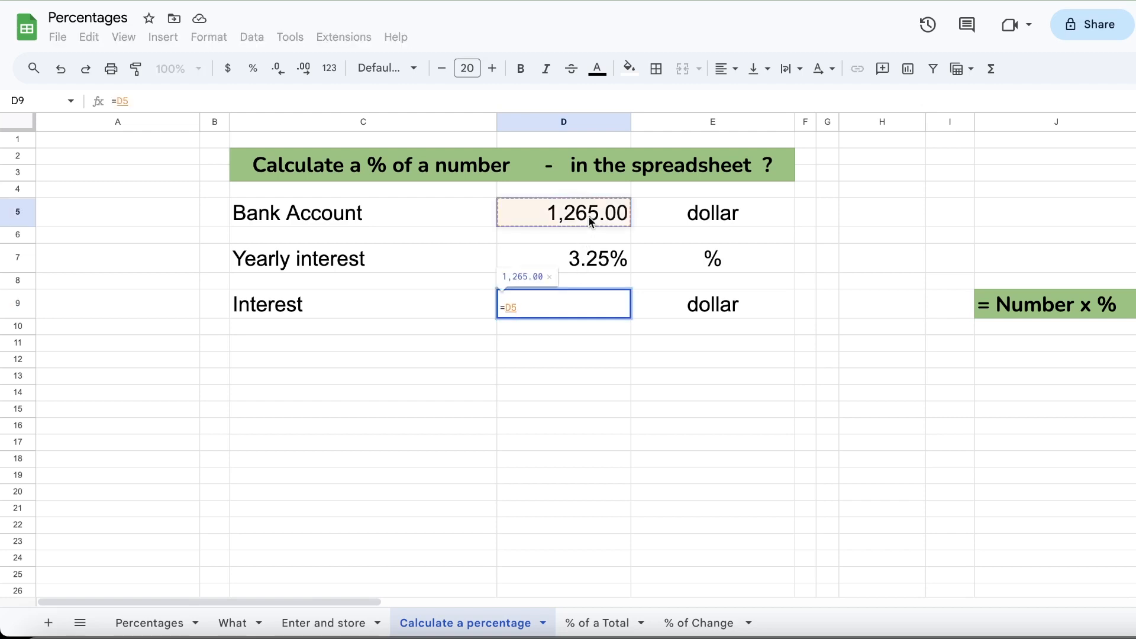
pyautogui.write('*')
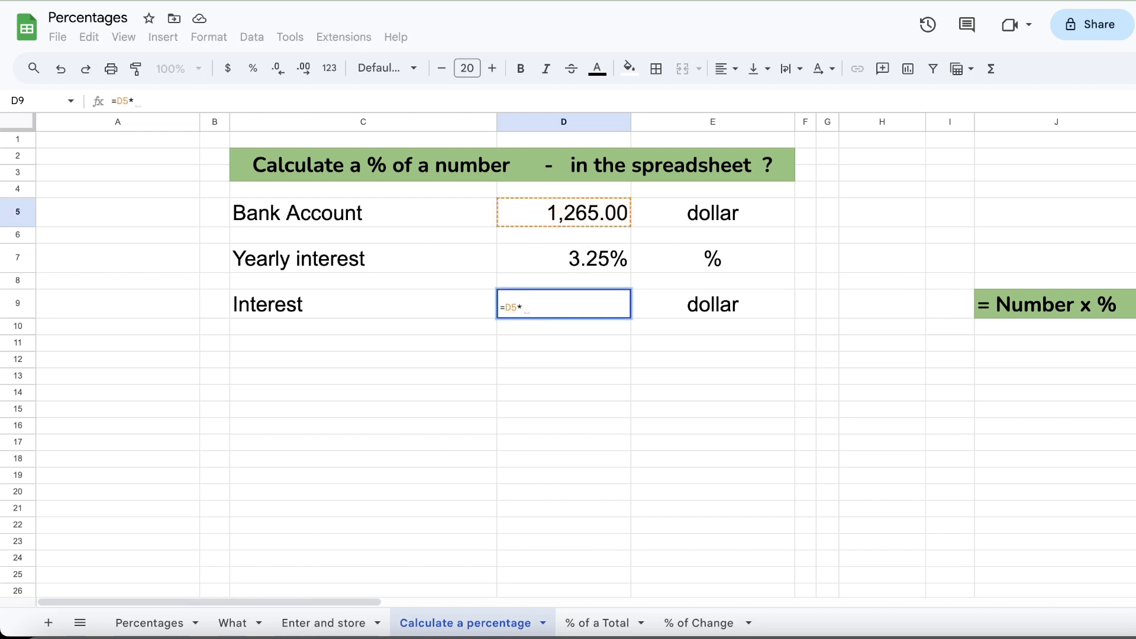
pyautogui.click(599, 264)
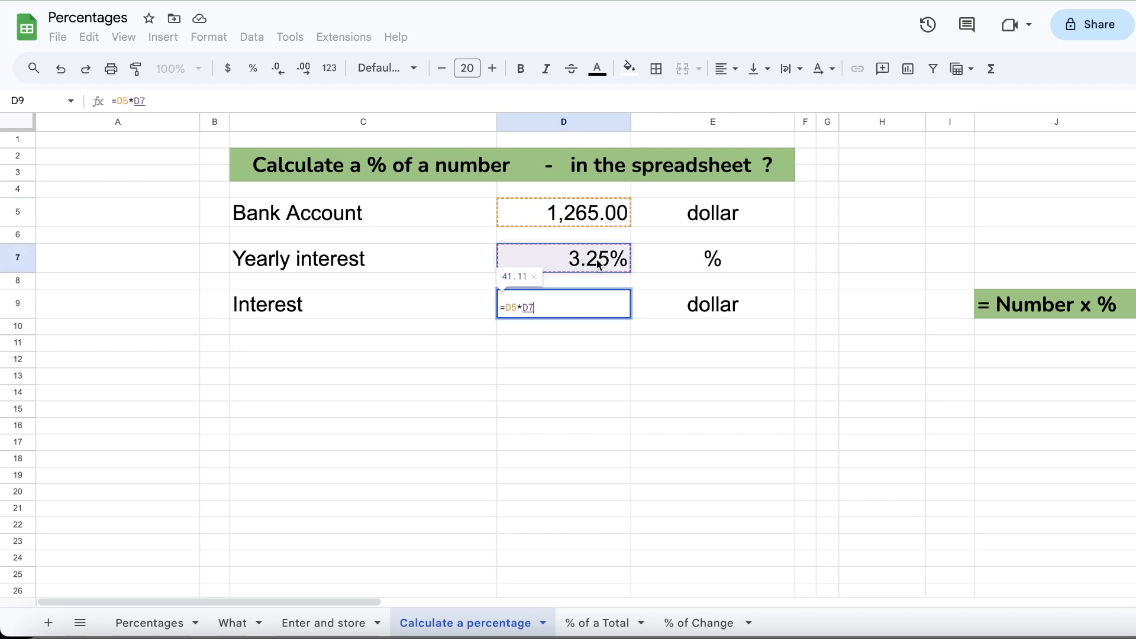
pyautogui.press('Return')
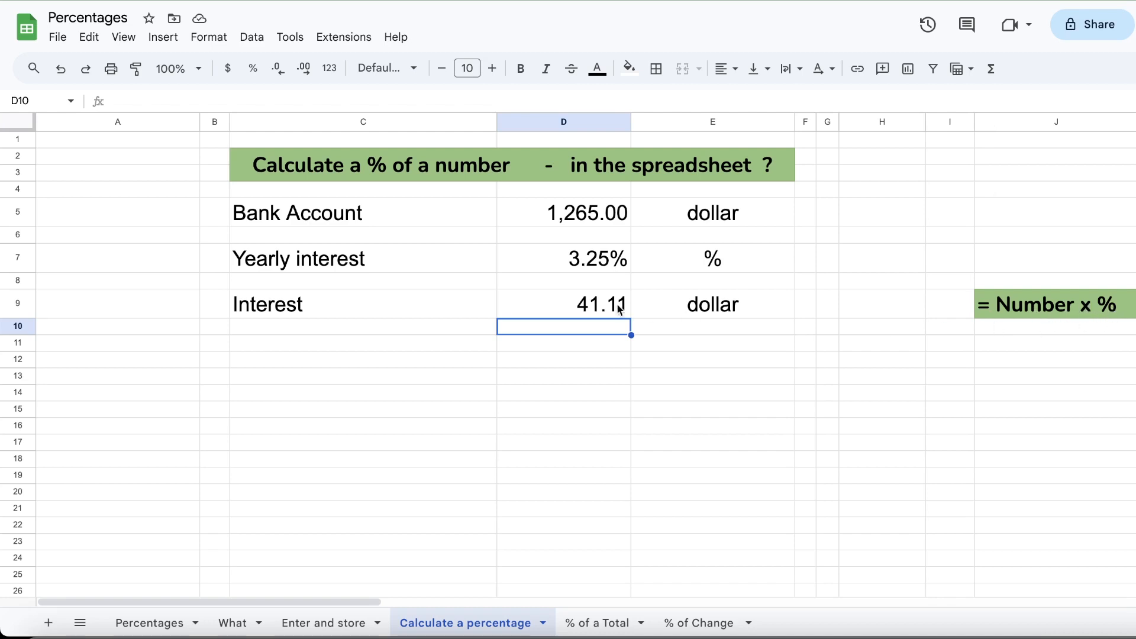
# - Change the yearly interest in cell D7 to the Number format with five decimal places
pyautogui.click(597, 260)
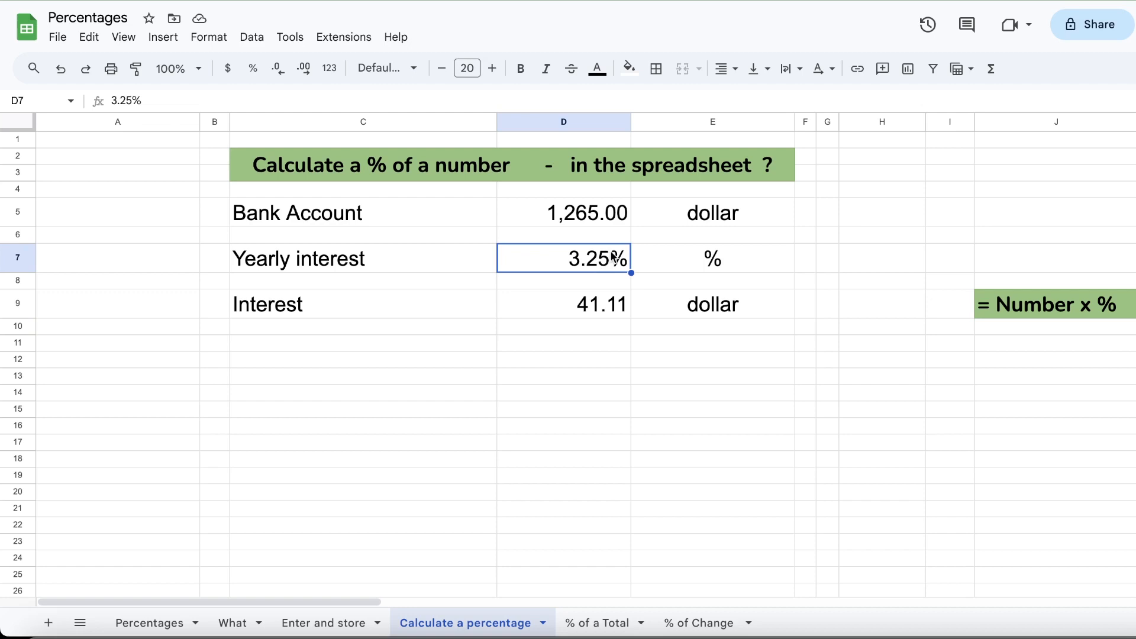
pyautogui.click(331, 70)
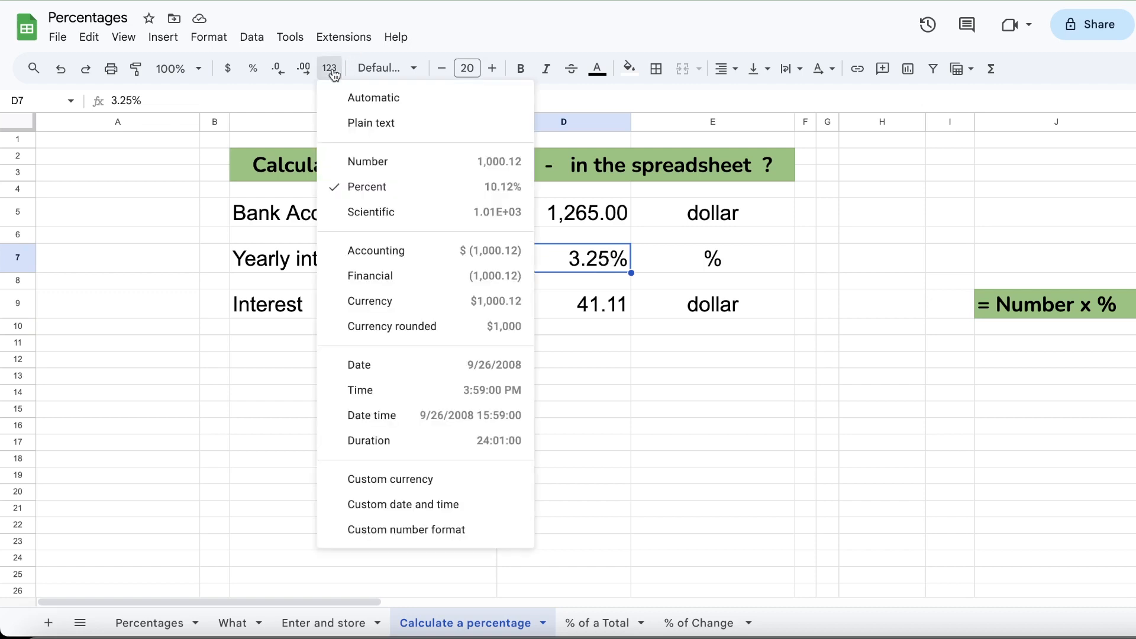
pyautogui.click(380, 161)
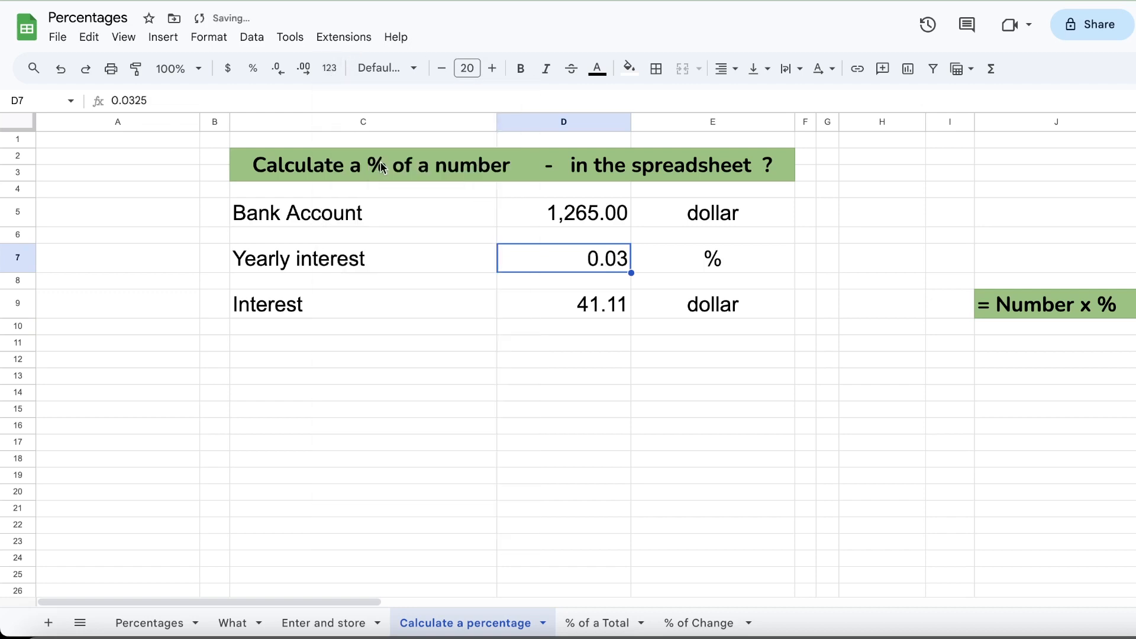
pyautogui.click(304, 68)
pyautogui.click(304, 68)
pyautogui.click(303, 69)
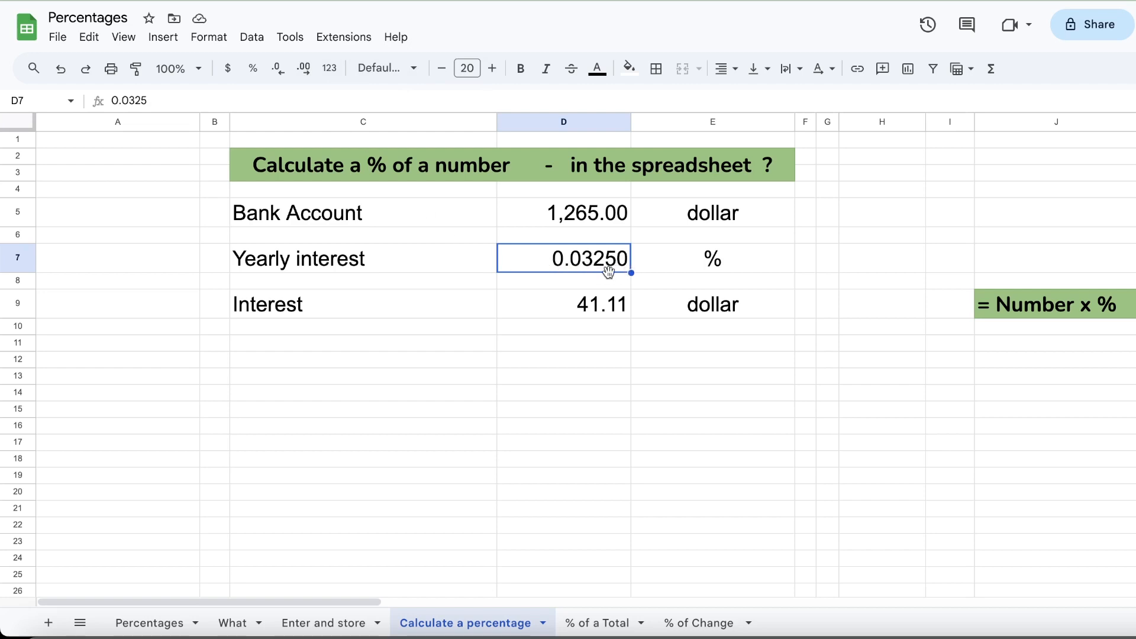
# - Apply the Percent number format to the yearly interest in cell D7
pyautogui.click(253, 68)
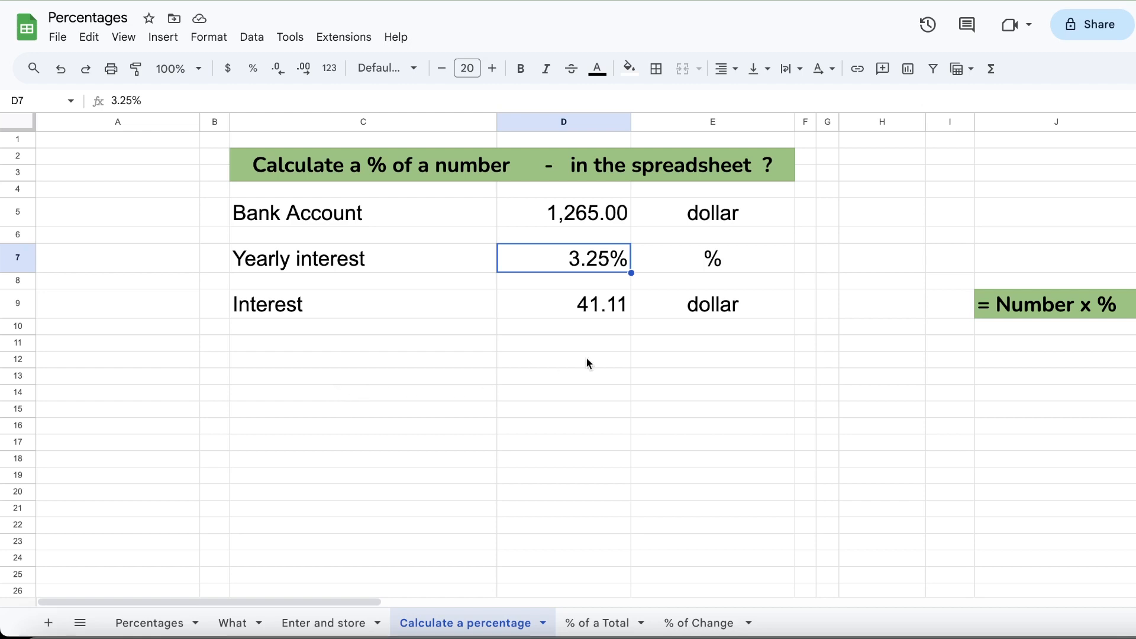
# - On the % of a Total sheet, sum the household costs in cell D13 with the formula =SUM(D7:D11)
pyautogui.click(601, 630)
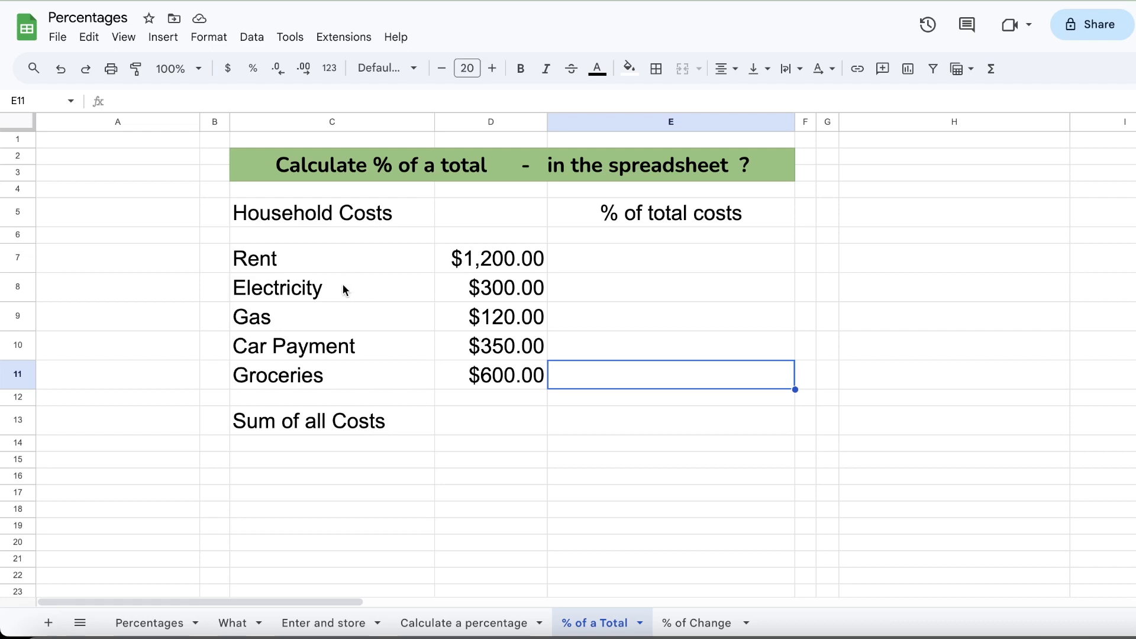
pyautogui.click(666, 438)
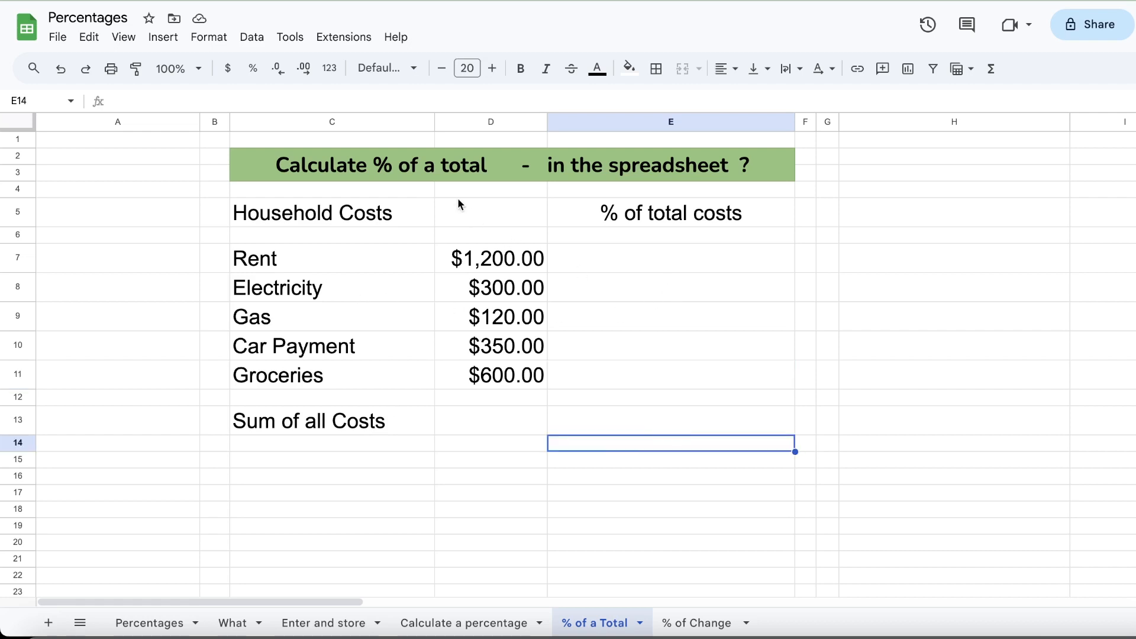
pyautogui.click(489, 426)
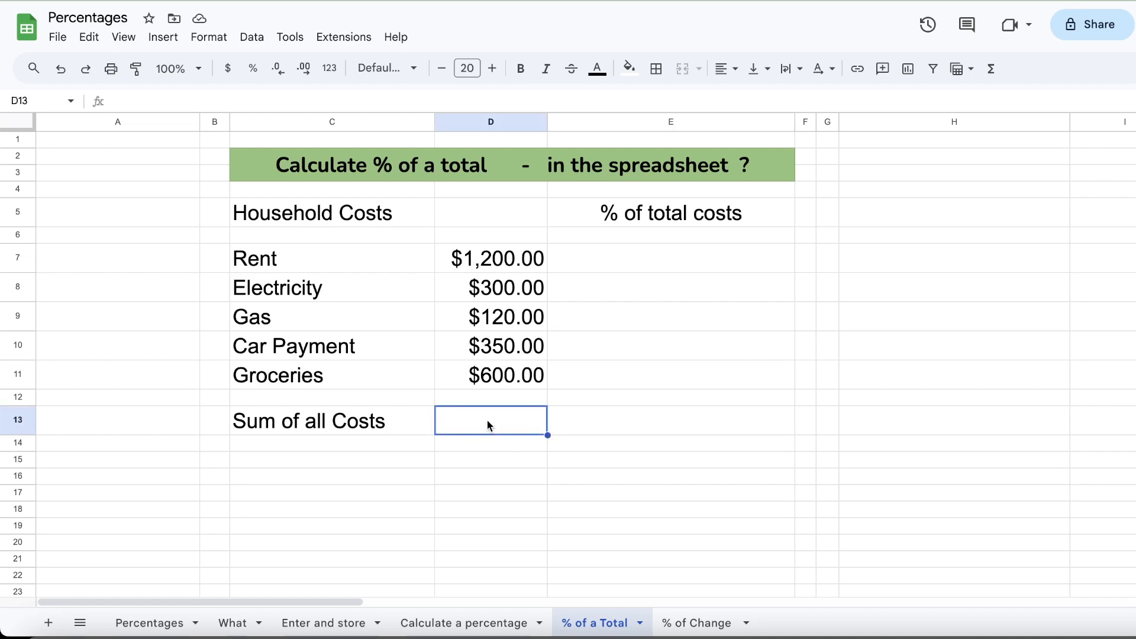
pyautogui.write('=')
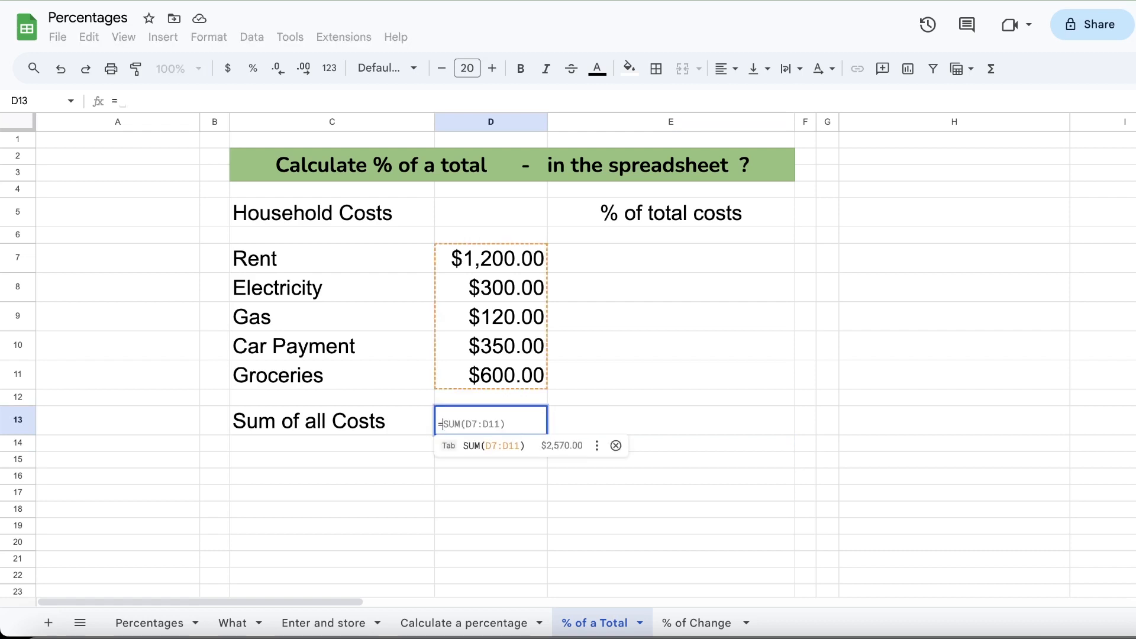
pyautogui.write('SUM(')
pyautogui.moveTo(500, 260); pyautogui.dragTo(502, 374)
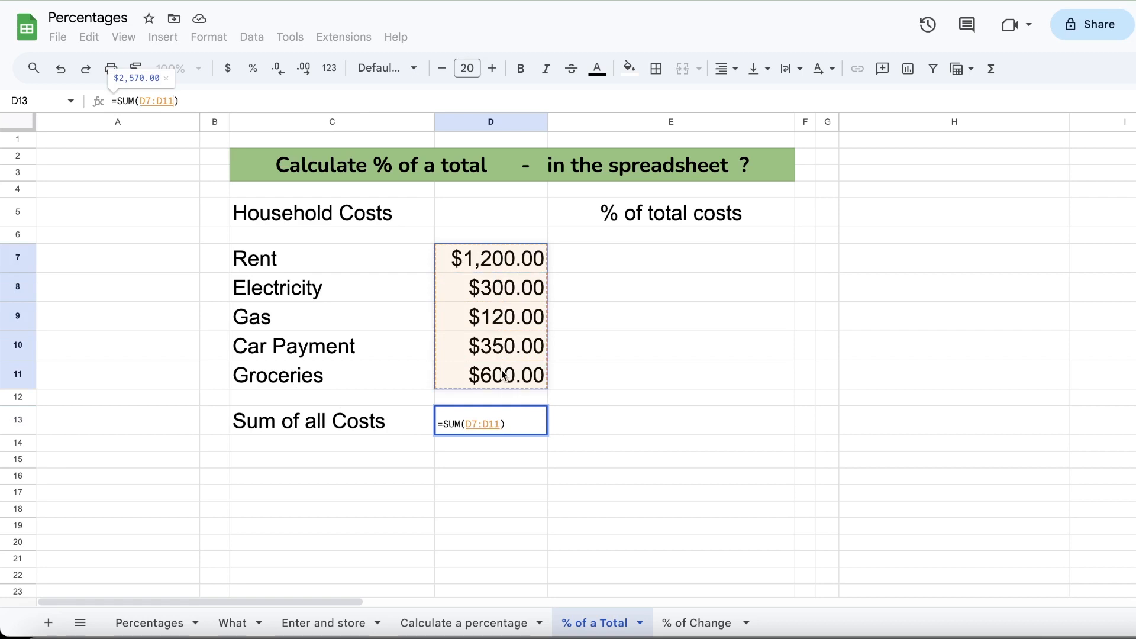
pyautogui.press('Return')
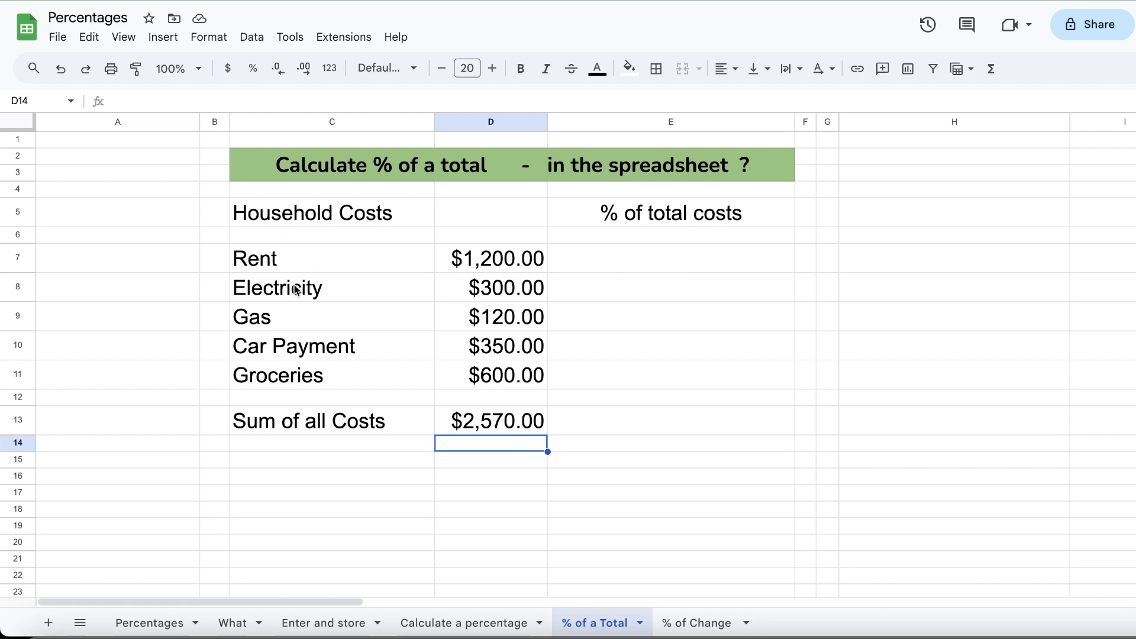
# - Calculate rent's share of the total costs in cell E7 with =D7/D13 and format it as a percentage
pyautogui.click(685, 260)
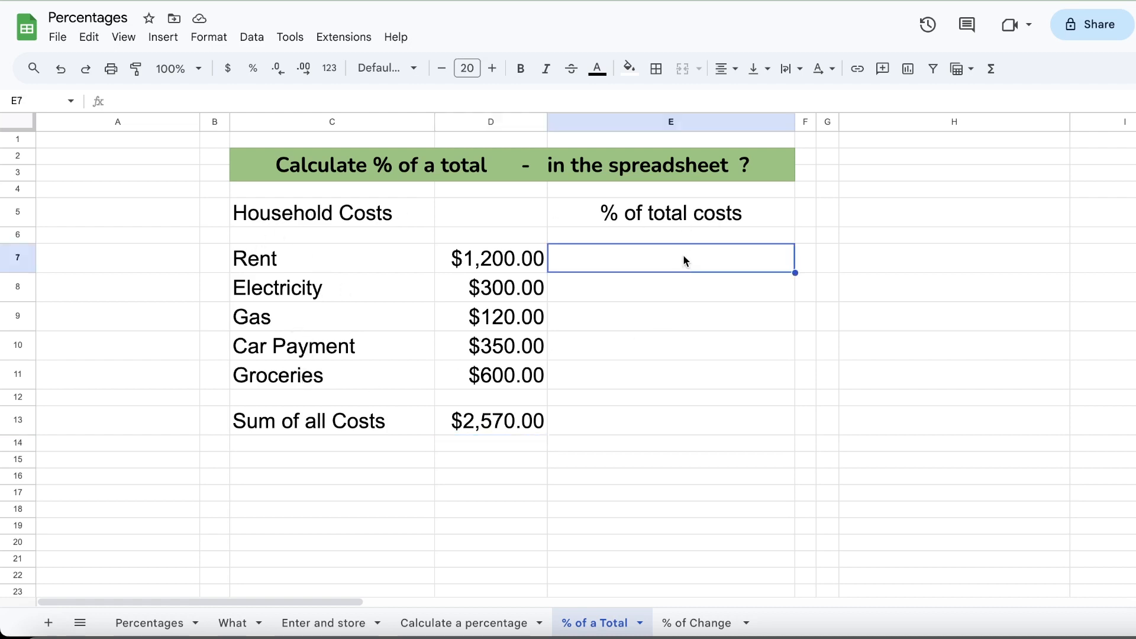
pyautogui.write('=')
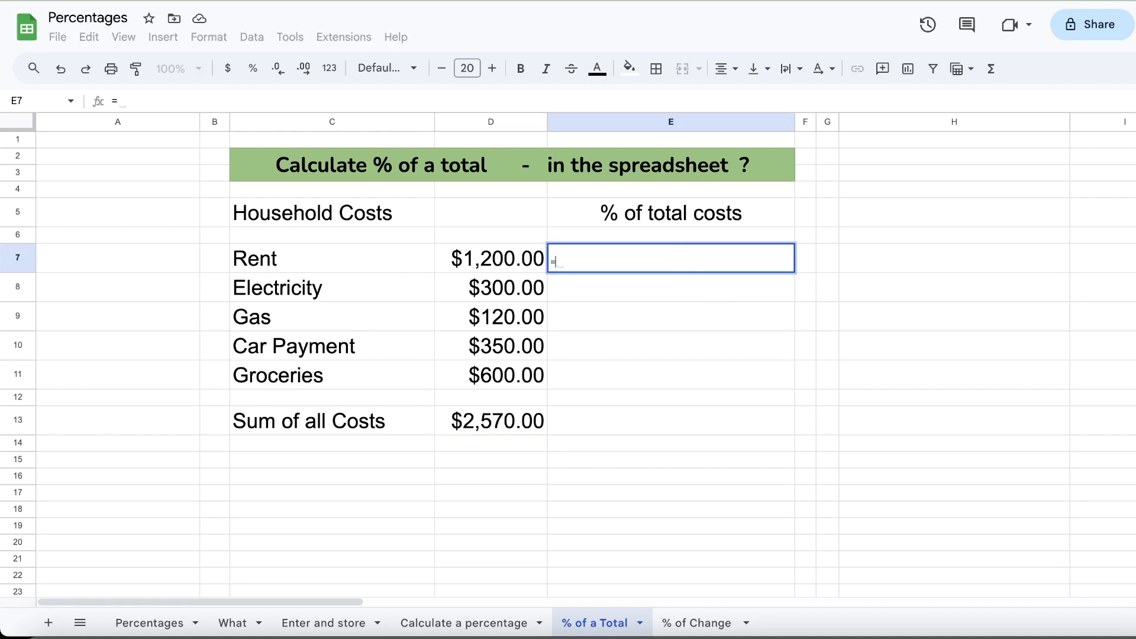
pyautogui.click(499, 259)
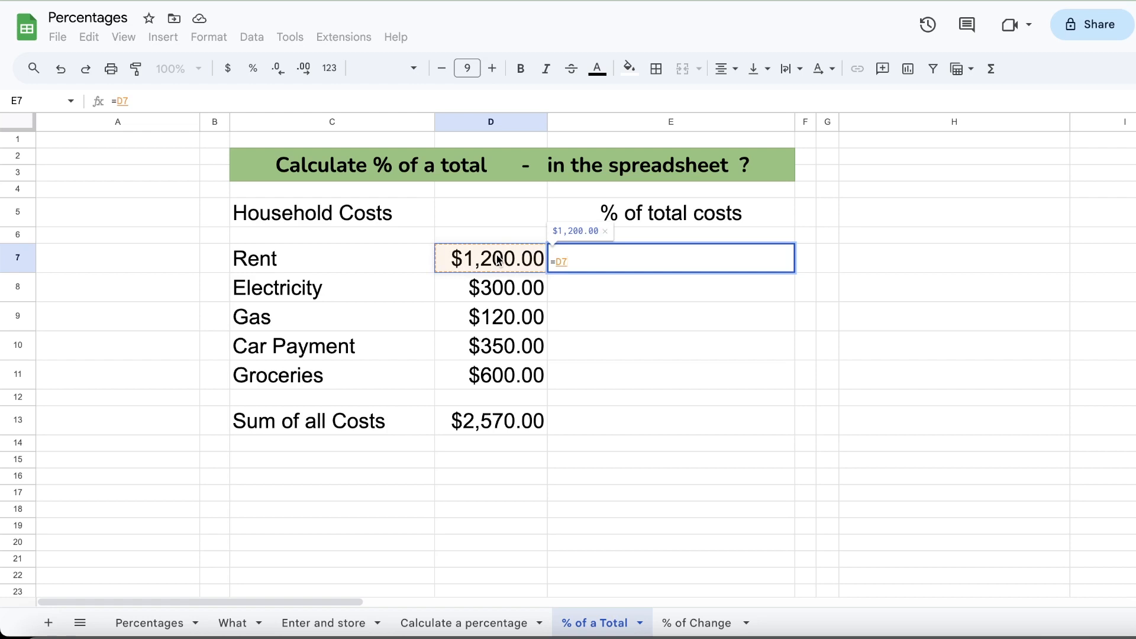
pyautogui.write('/')
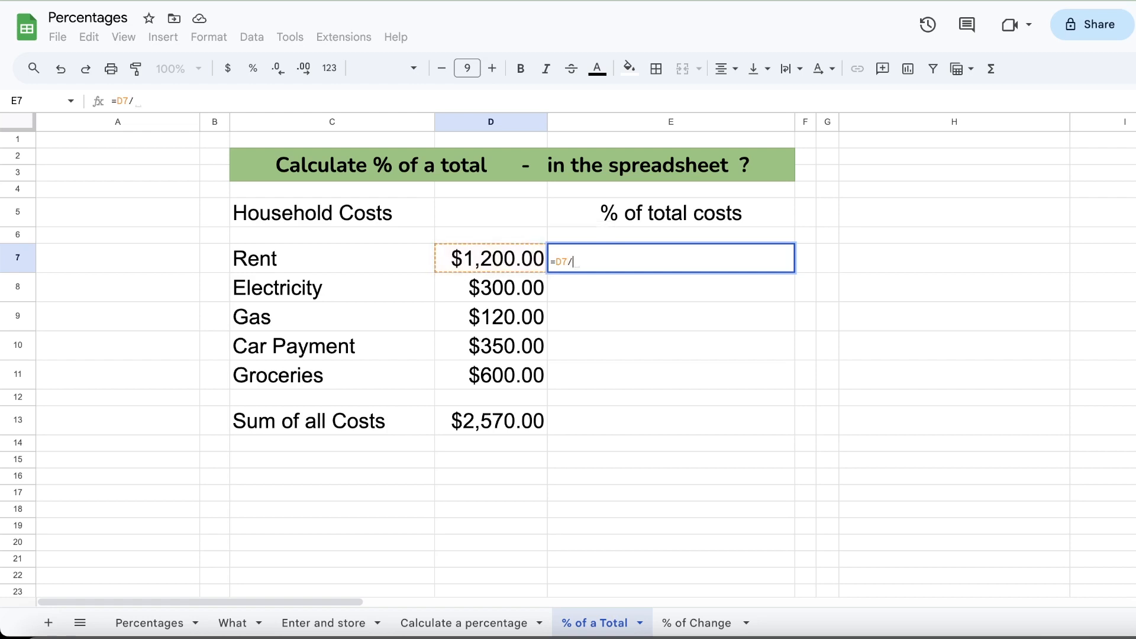
pyautogui.click(491, 426)
pyautogui.press('Return')
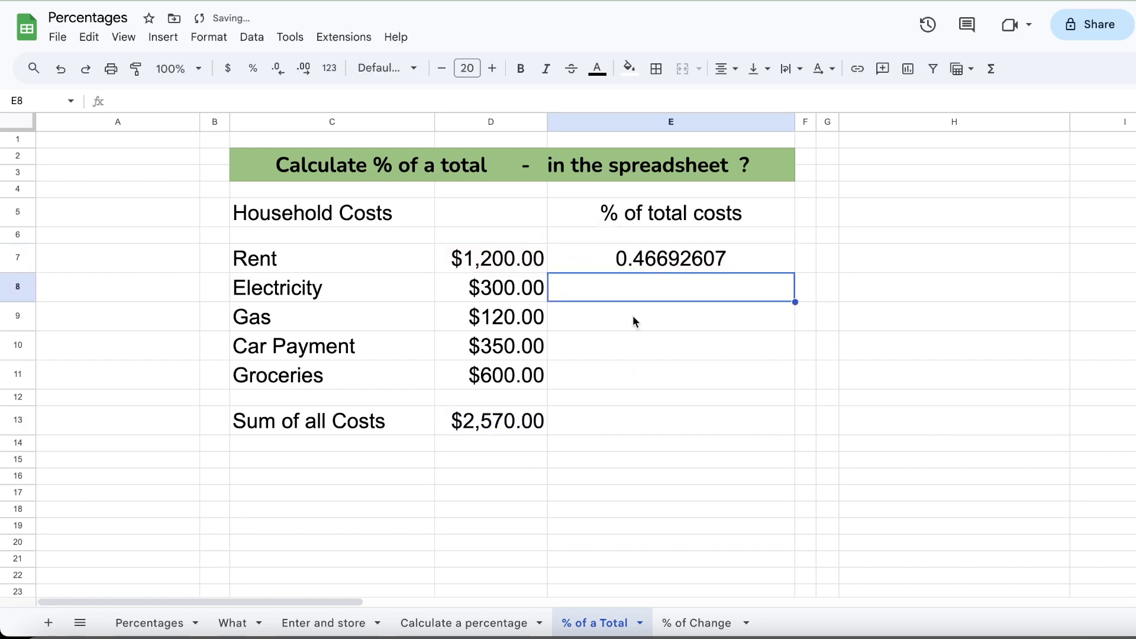
pyautogui.click(718, 264)
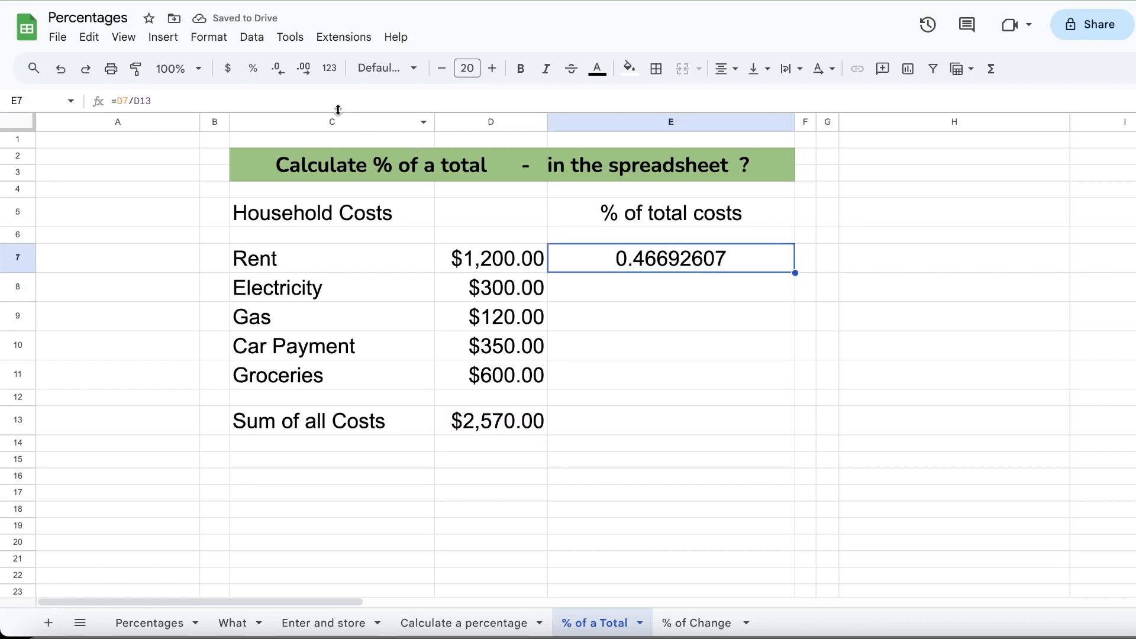
pyautogui.click(257, 71)
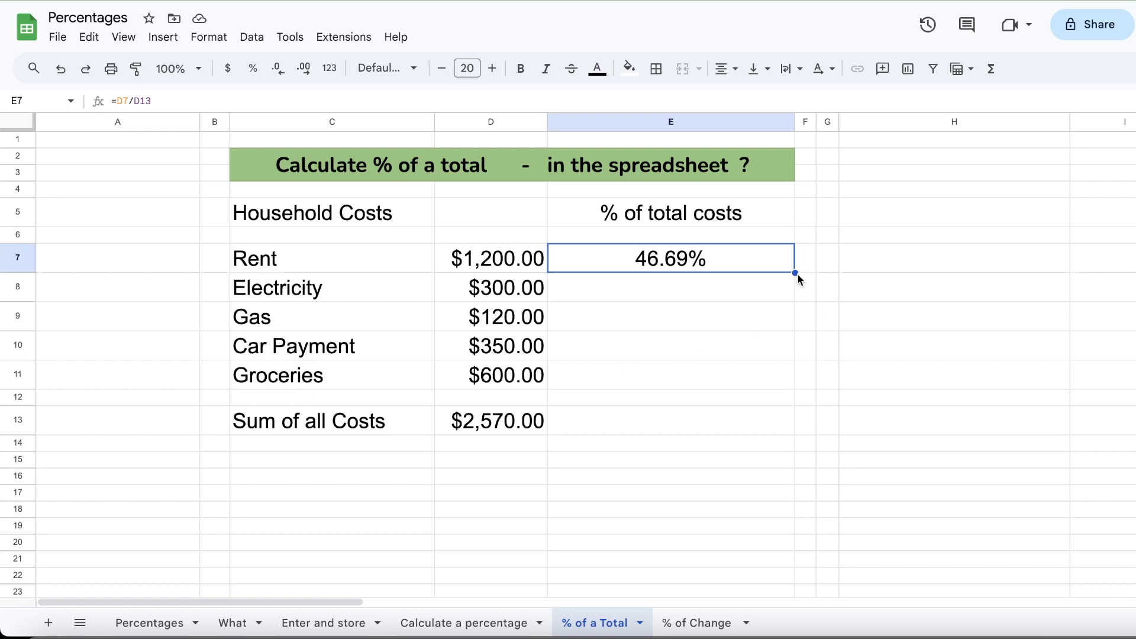
# - Fill E7:E11 with the suggested formula =D7/$D$13 and check the resulting formula in cell E8
pyautogui.moveTo(795, 272); pyautogui.dragTo(796, 376)
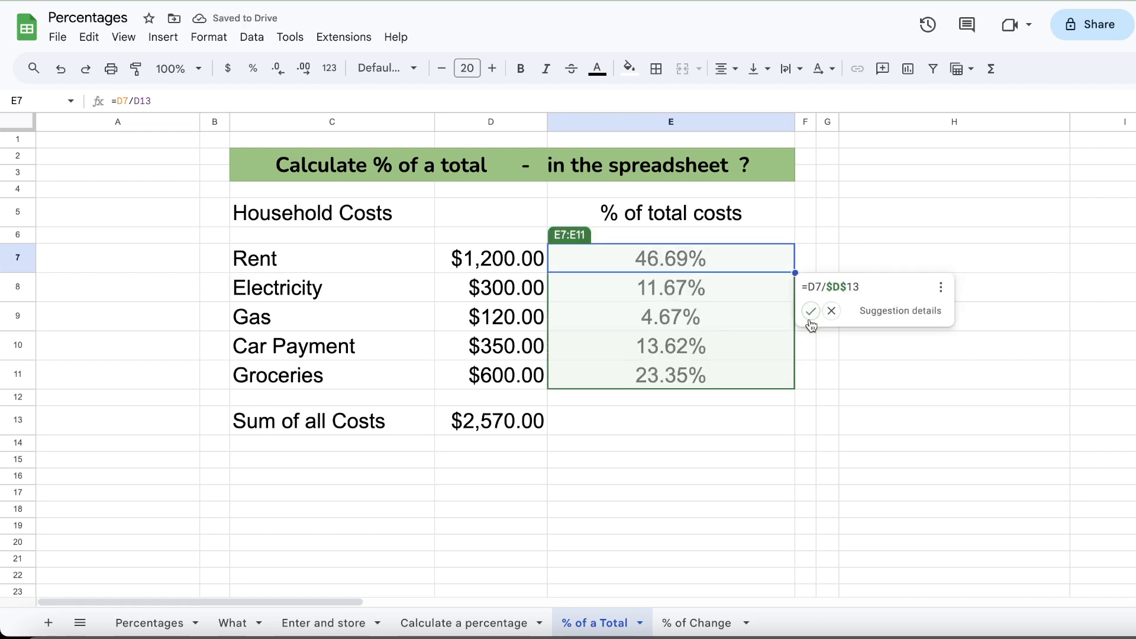
pyautogui.click(811, 311)
pyautogui.click(675, 296)
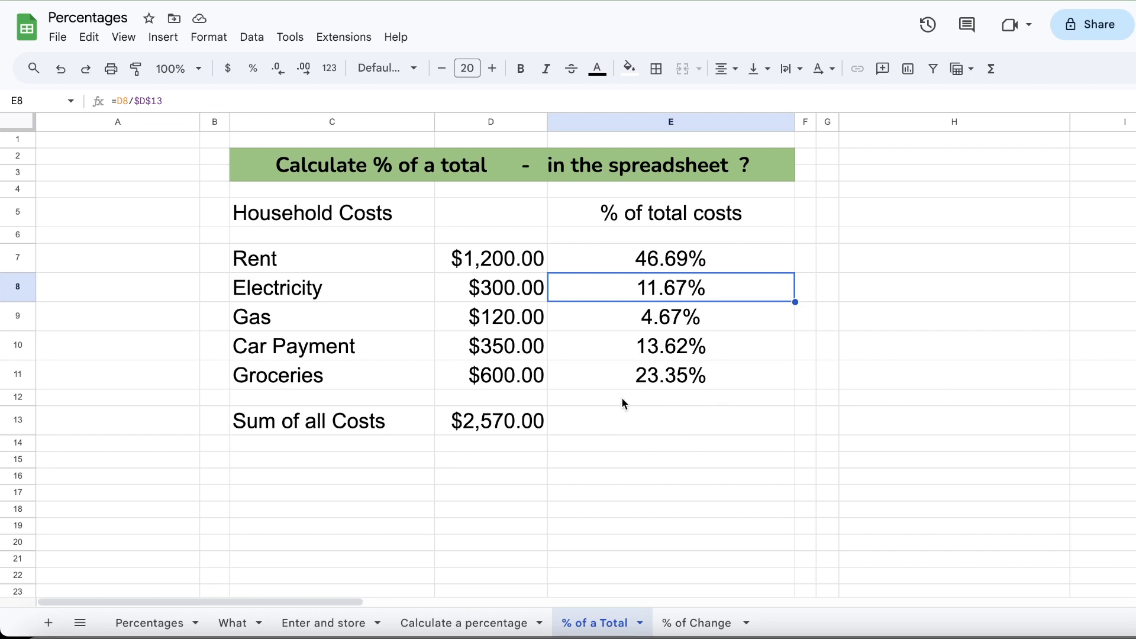
pyautogui.click(693, 398)
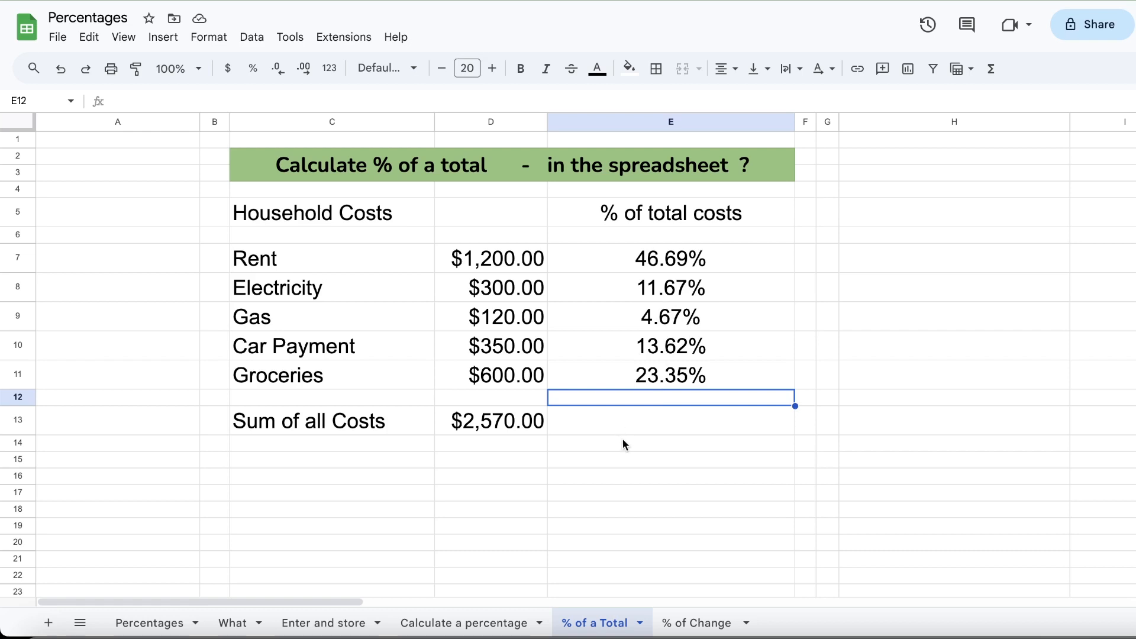
# - On the % of Change sheet, calculate the rent's percentage change in cell F7 with the formula =(E7-D7)/D7
pyautogui.click(702, 627)
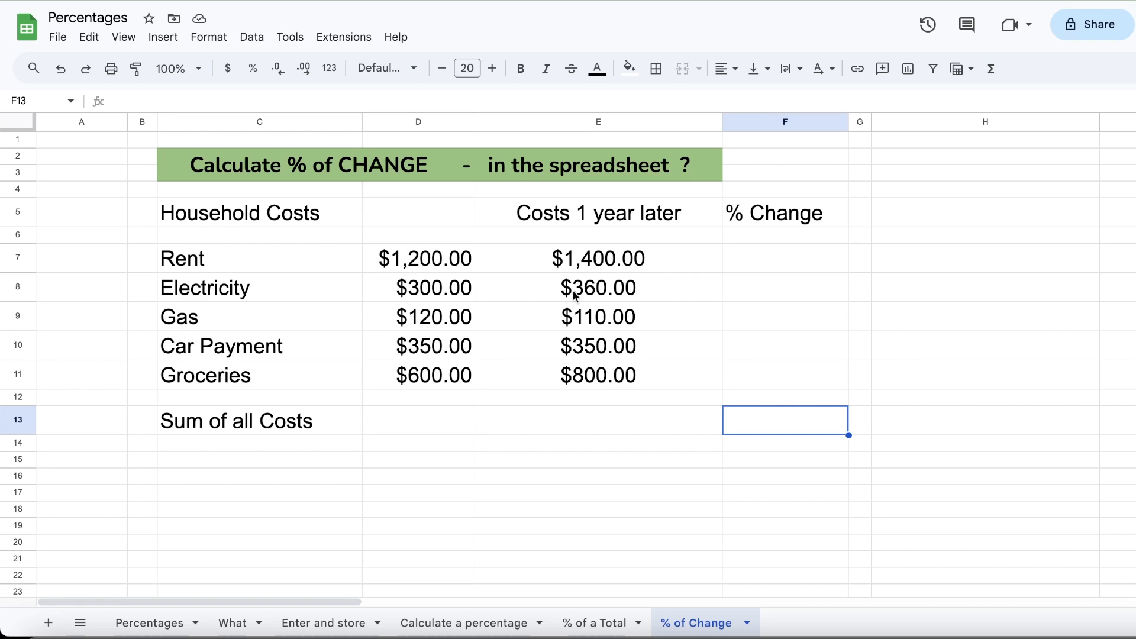
pyautogui.click(774, 262)
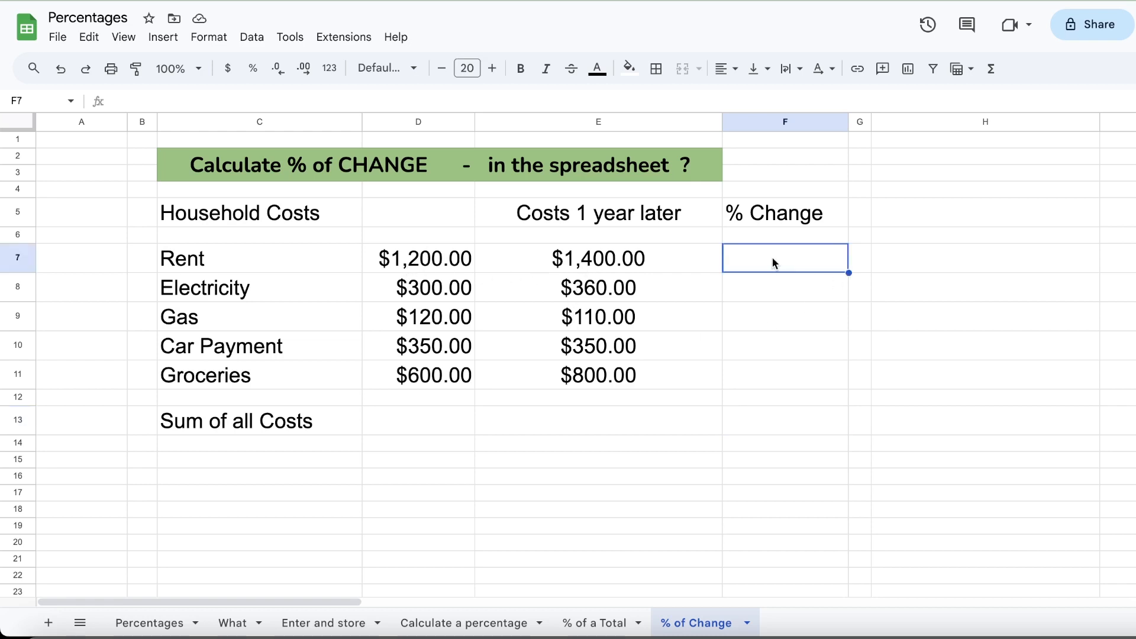
pyautogui.write('=')
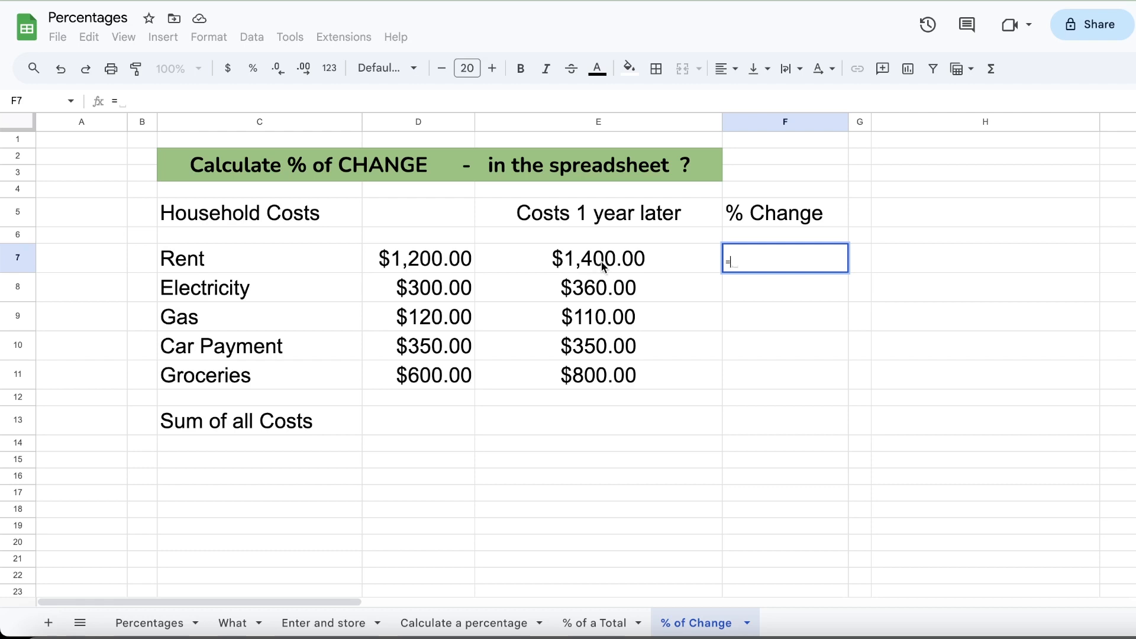
pyautogui.click(603, 265)
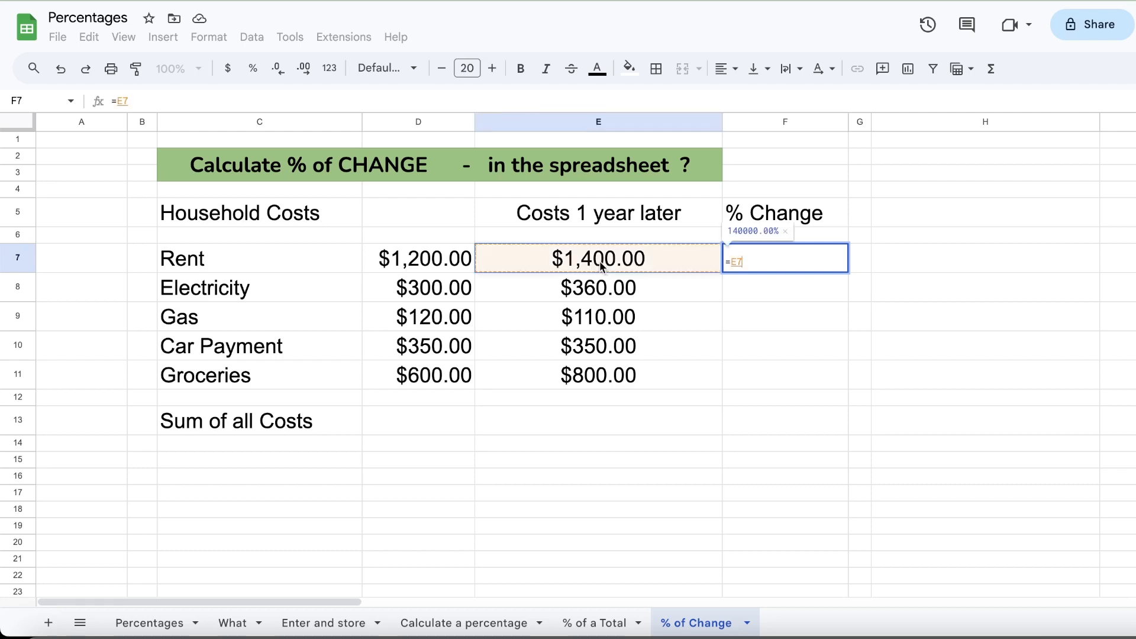
pyautogui.write('-')
pyautogui.click(444, 261)
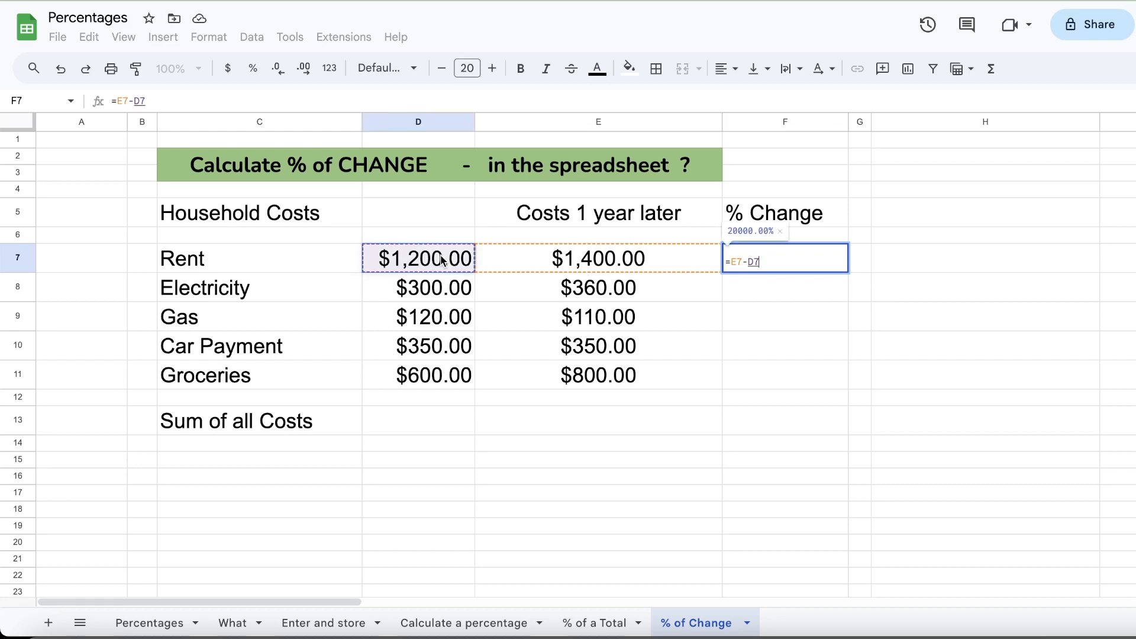
pyautogui.write(')')
pyautogui.press('Left')
pyautogui.press('Left')
pyautogui.press('Left')
pyautogui.press('Left')
pyautogui.press('Left')
pyautogui.press('Left')
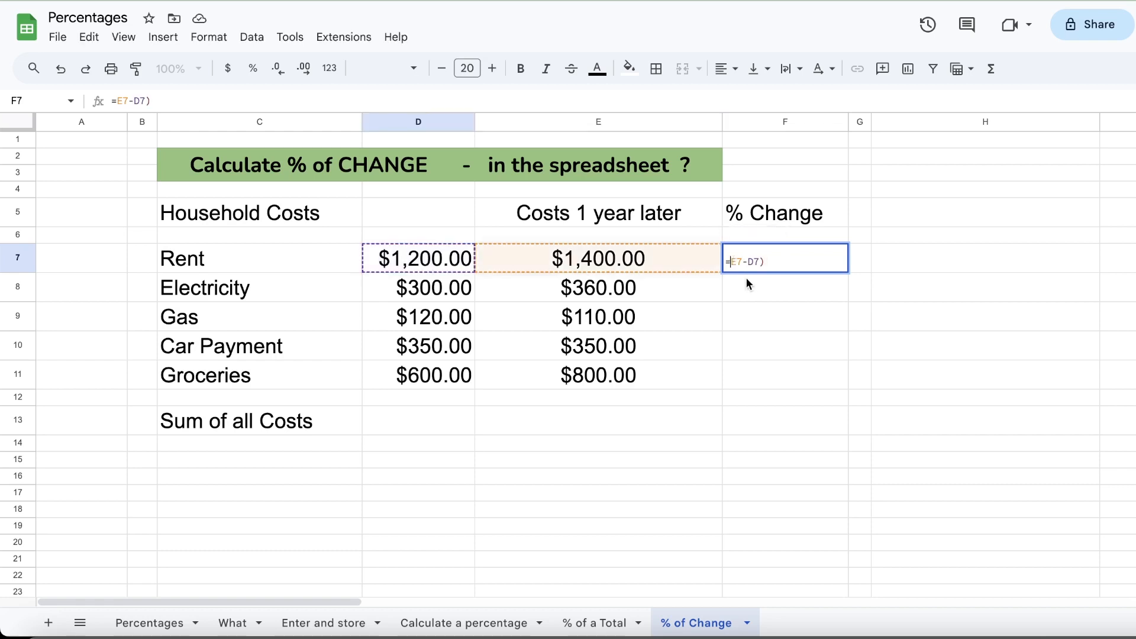
pyautogui.write('(')
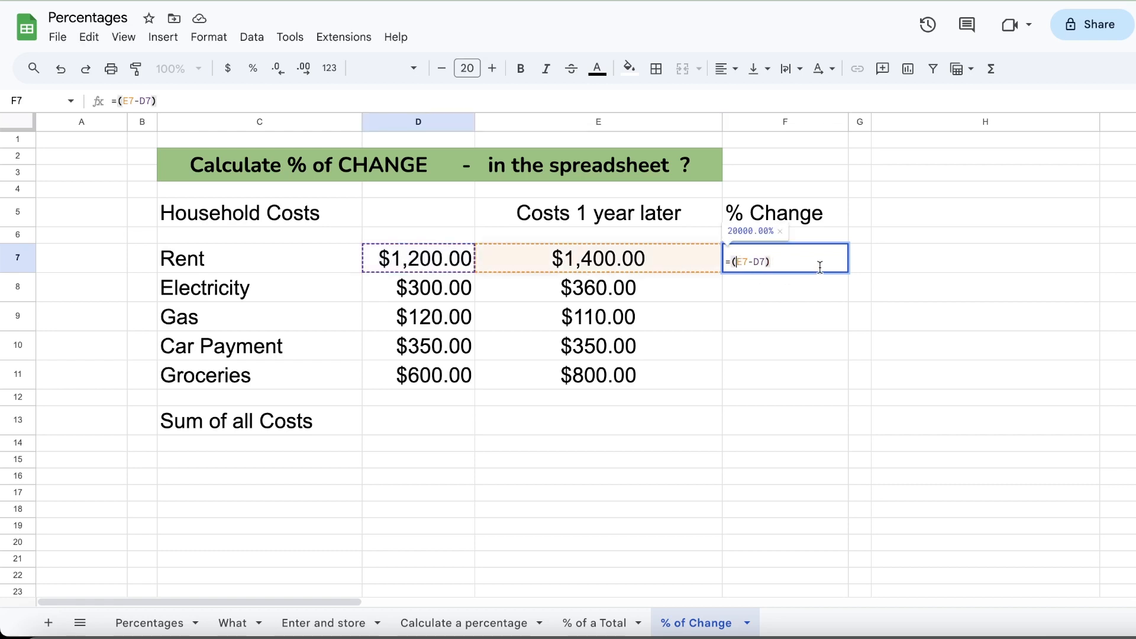
pyautogui.click(791, 261)
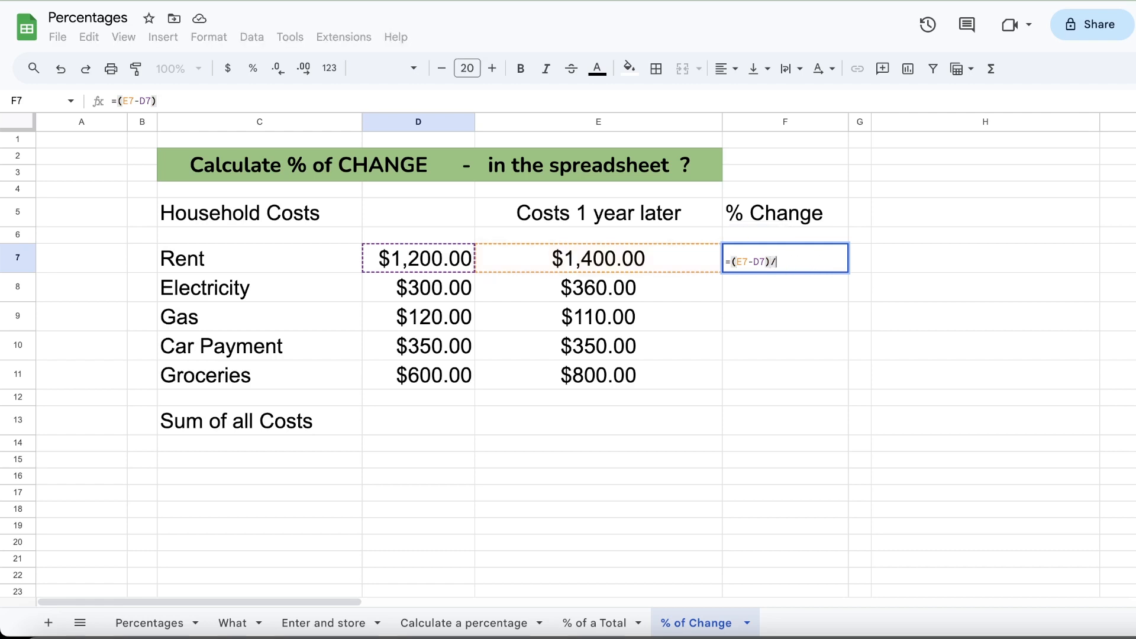
pyautogui.write('/')
pyautogui.click(449, 262)
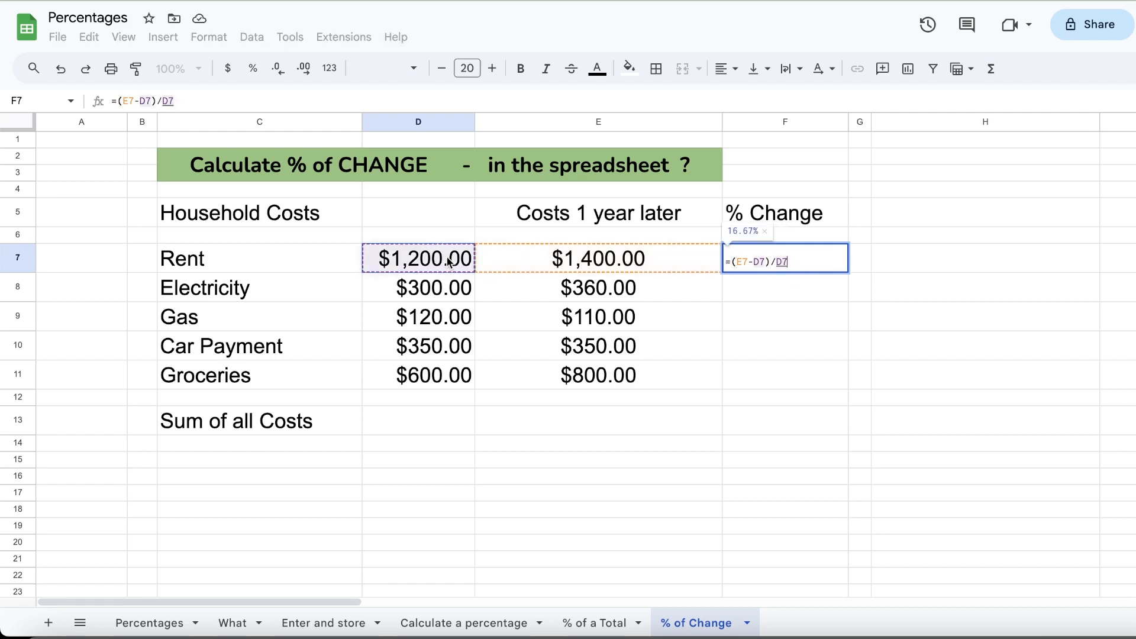
pyautogui.press('Return')
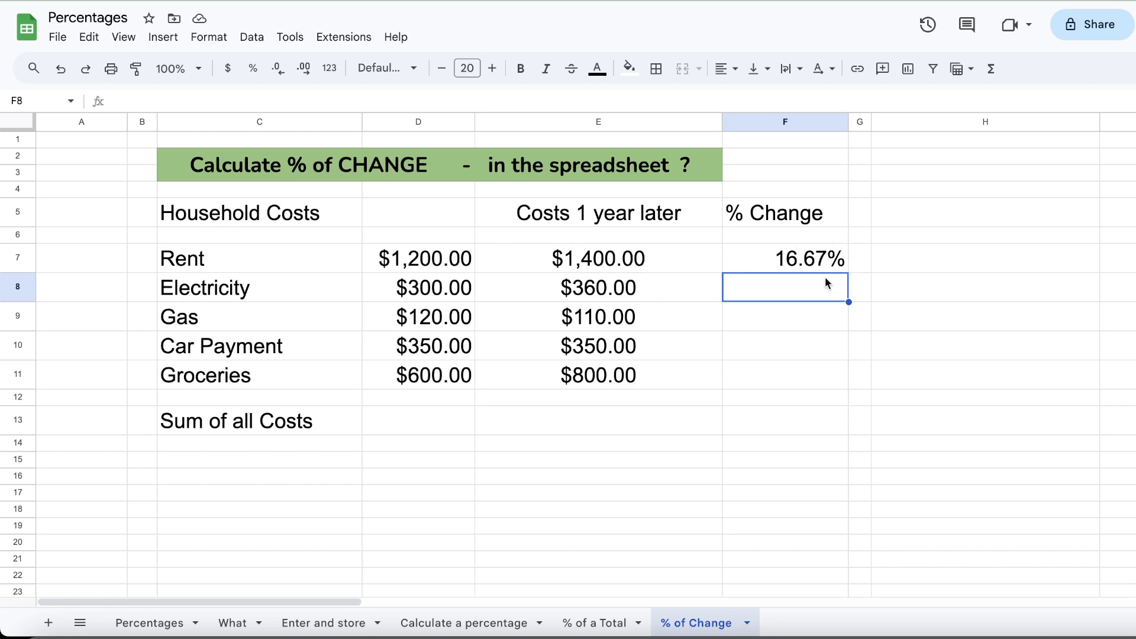
# - Copy the % Change formula from cell F7 down through F11 and review the car payment and groceries rows
pyautogui.click(803, 266)
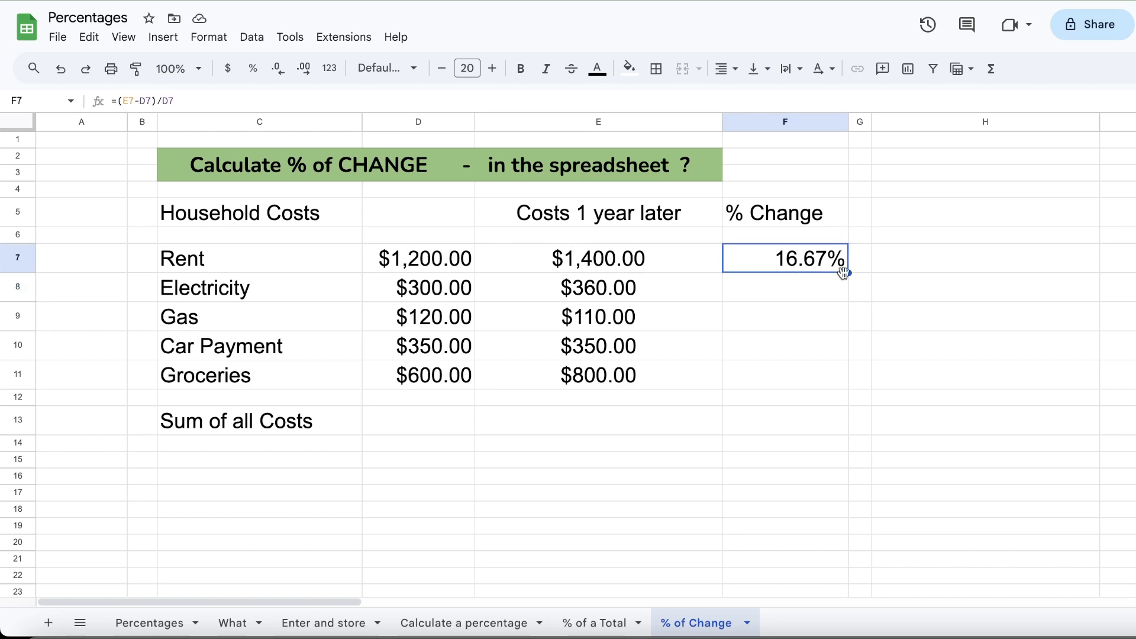
pyautogui.moveTo(849, 273); pyautogui.dragTo(839, 380)
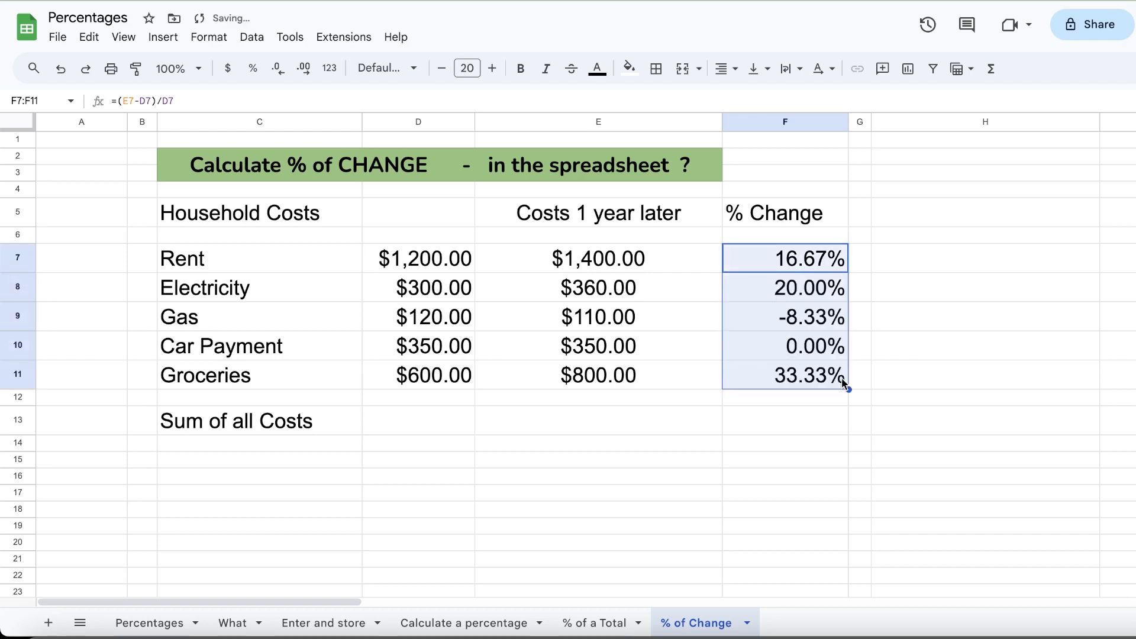
pyautogui.click(920, 360)
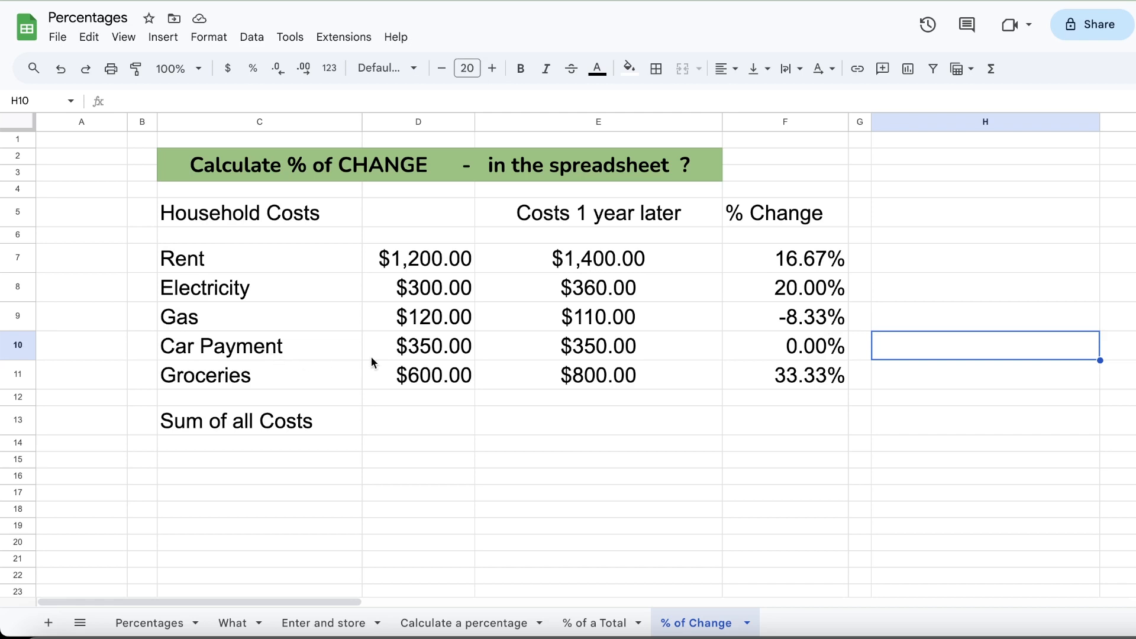
pyautogui.click(823, 355)
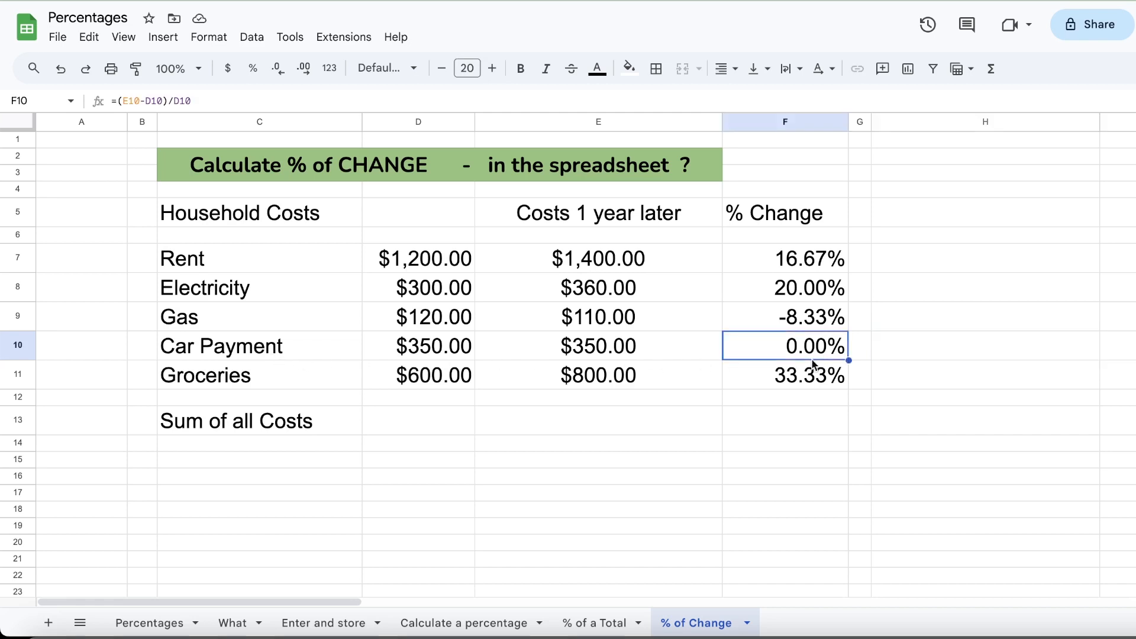
pyautogui.click(216, 379)
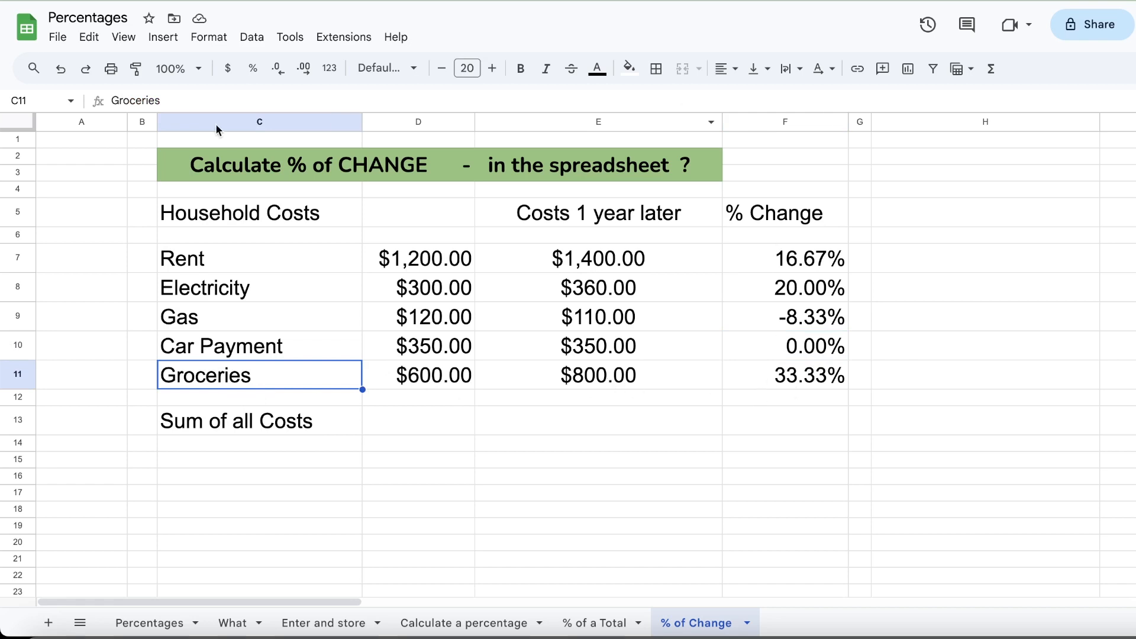
# - Narrow the empty columns A, H and I to bring the % Change formula notes closer to the cost table
pyautogui.moveTo(128, 122); pyautogui.dragTo(82, 122)
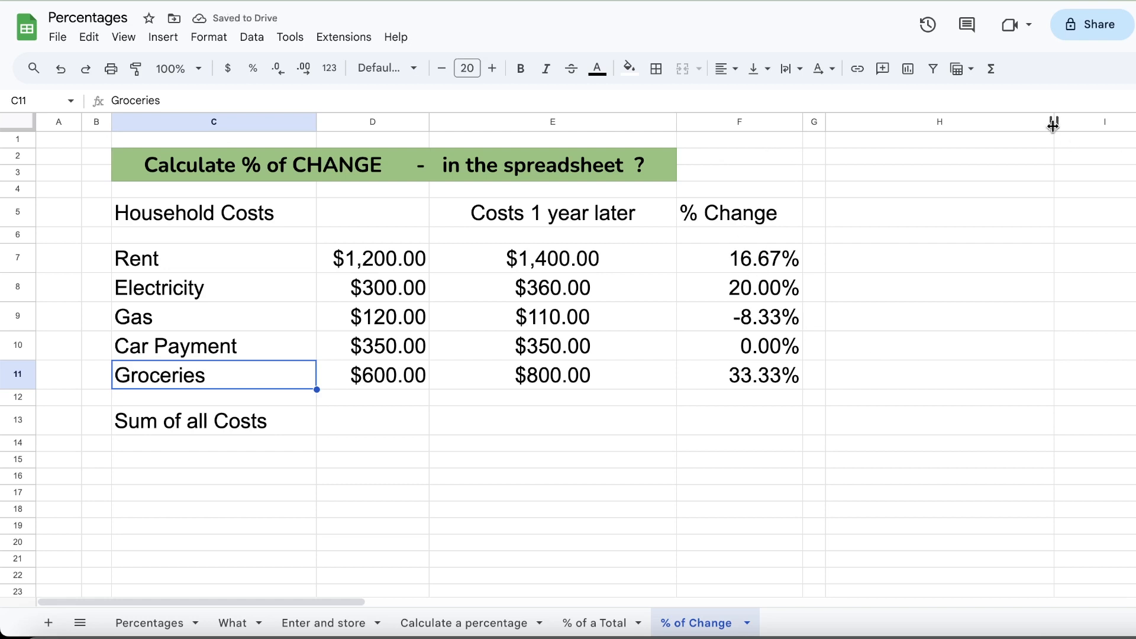
pyautogui.moveTo(1054, 122); pyautogui.dragTo(845, 122)
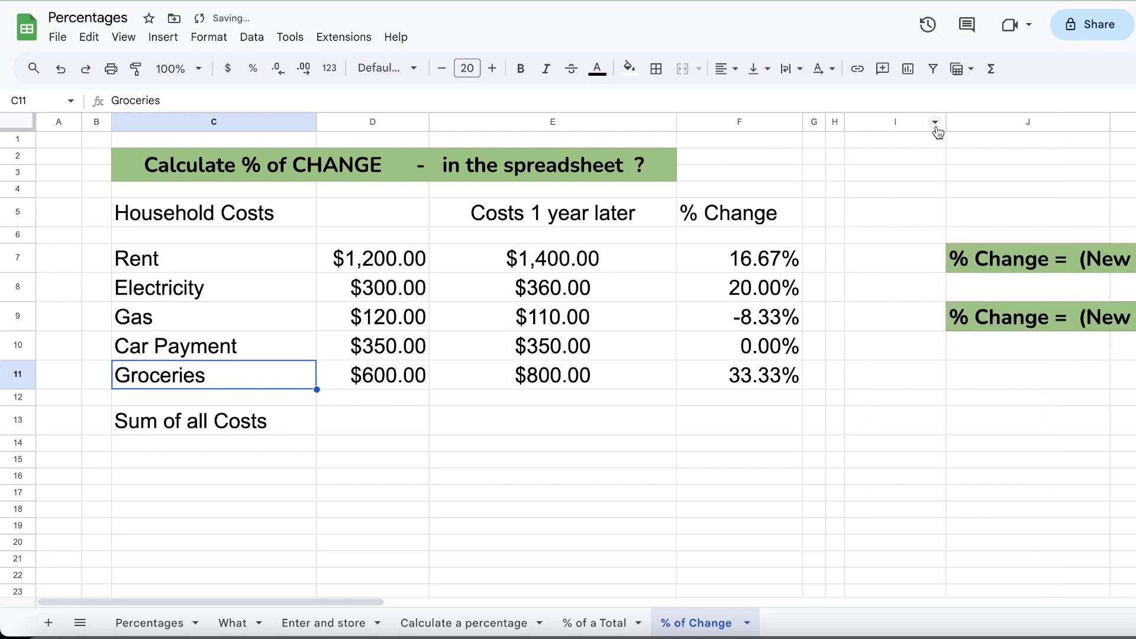
pyautogui.hscroll(5, 941, 133)
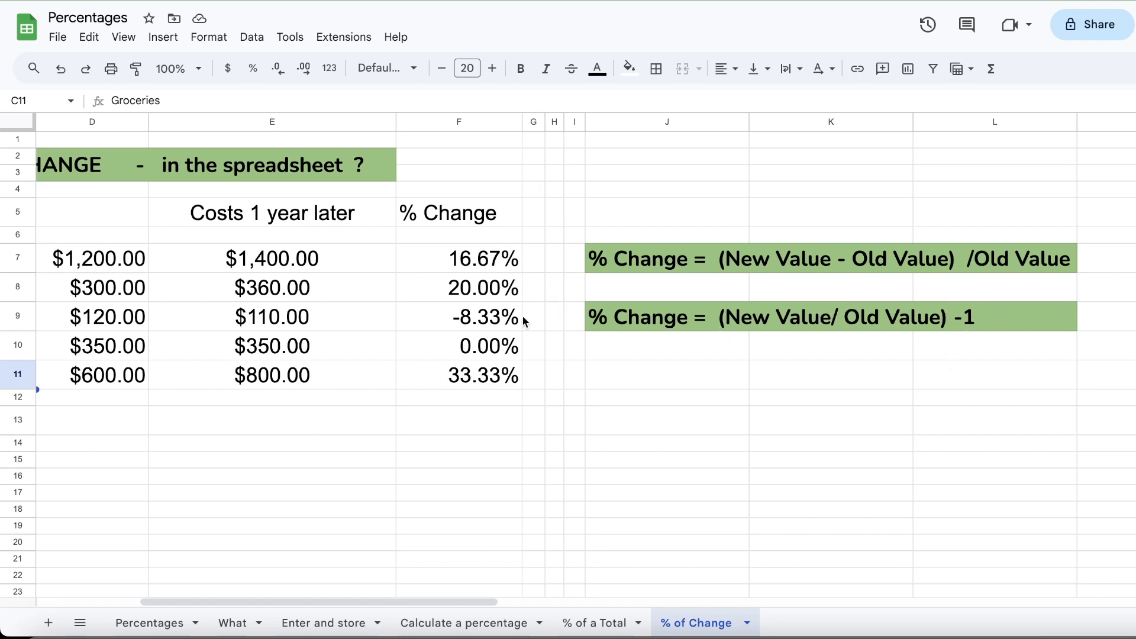
pyautogui.moveTo(486, 603); pyautogui.dragTo(380, 603)
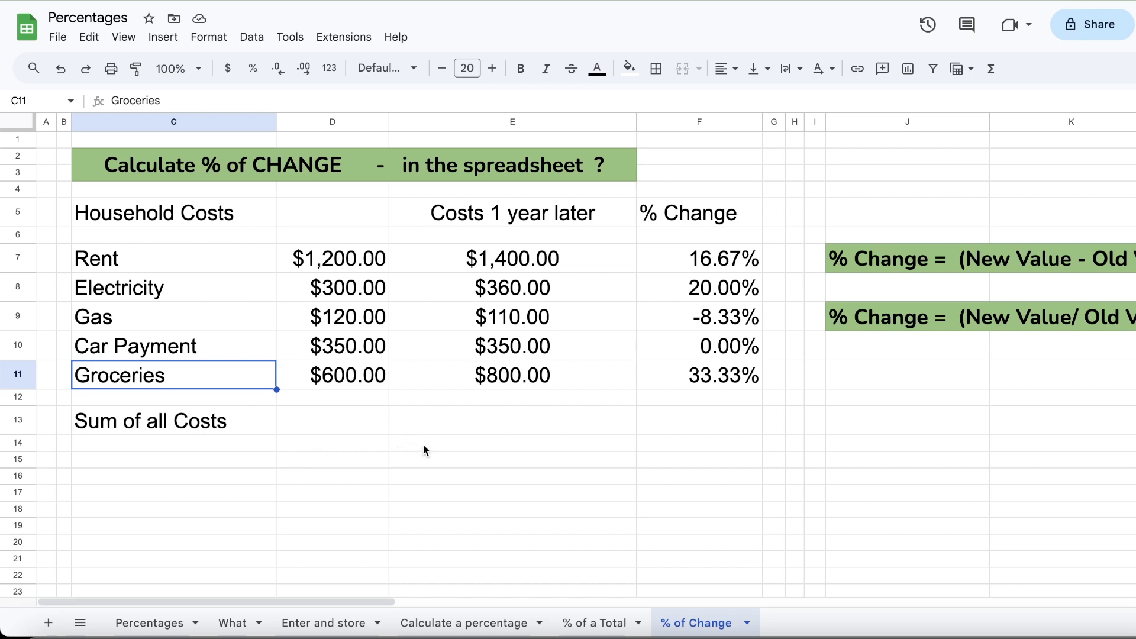
pyautogui.click(437, 461)
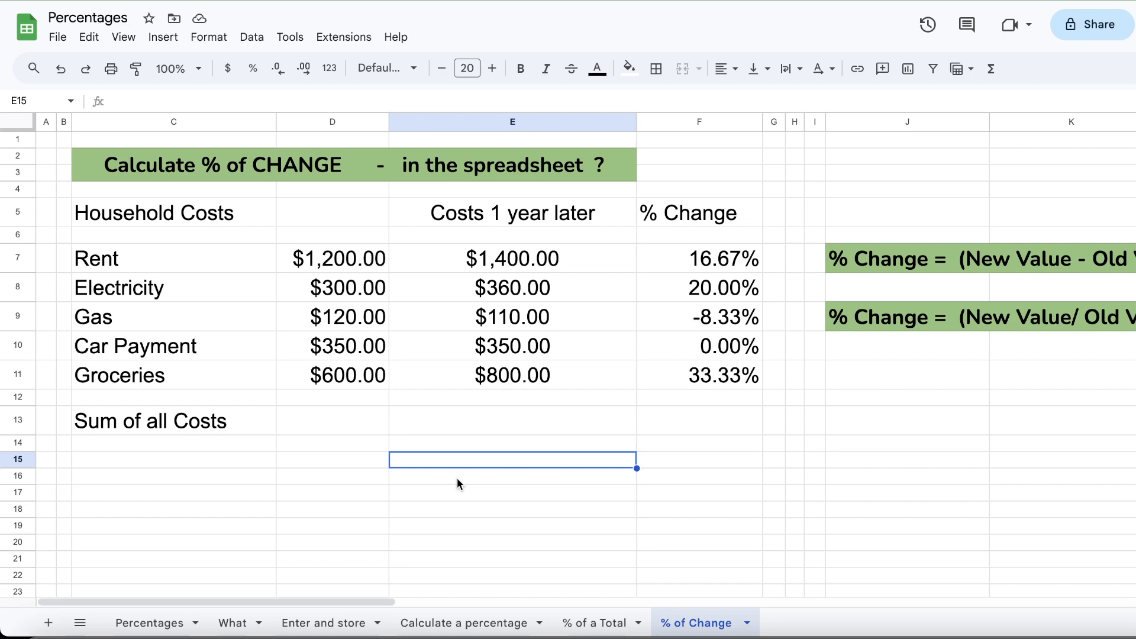